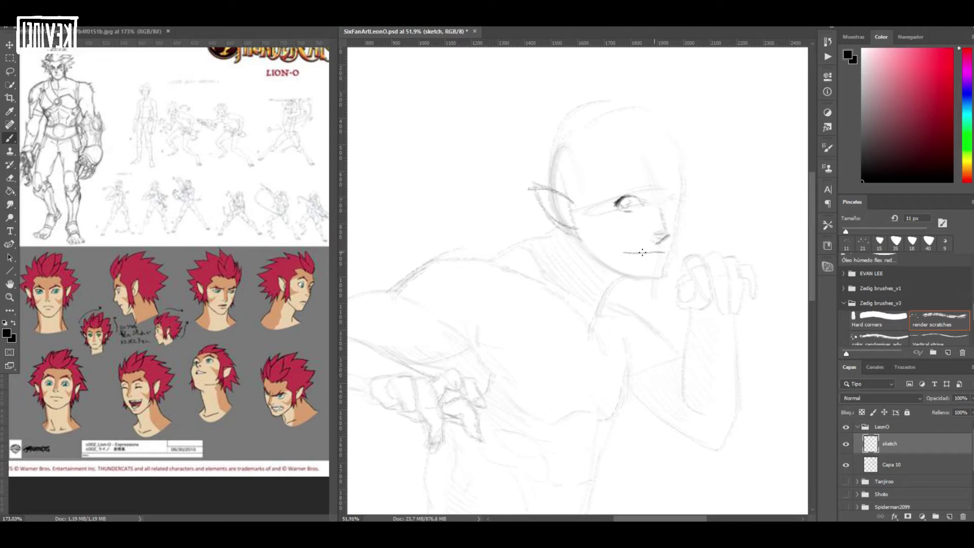
- Sketch the eyebrows, the side contour of the face, the jaw and the sideburn on the sketch layer
drag(600, 188, 678, 179)
mouse_move(591, 163)
mouse_down()
mouse_move(577, 204)
mouse_move(581, 186)
mouse_move(597, 257)
mouse_up()
drag(586, 213, 633, 299)
drag(578, 234, 594, 271)
drag(684, 250, 679, 238)
- Sketch the spiky hair locks sweeping up from the forehead and back behind the pointed ear
mouse_move(584, 155)
mouse_down()
mouse_move(608, 133)
mouse_move(633, 132)
mouse_move(641, 94)
mouse_move(617, 64)
mouse_move(640, 111)
mouse_move(581, 79)
mouse_move(575, 103)
mouse_up()
mouse_move(578, 90)
mouse_down()
mouse_move(588, 130)
mouse_move(561, 110)
mouse_up()
mouse_move(571, 102)
mouse_down()
mouse_move(544, 119)
mouse_move(540, 138)
mouse_up()
mouse_move(550, 129)
mouse_down()
mouse_move(524, 149)
mouse_move(518, 132)
mouse_move(518, 171)
mouse_up()
drag(509, 157, 547, 189)
drag(510, 183, 545, 214)
drag(578, 91, 532, 110)
drag(582, 85, 548, 91)
drag(651, 117, 671, 144)
- Strengthen the far side of the face, the chin, the neck line and the shoulder slope
mouse_move(676, 149)
mouse_down()
mouse_move(682, 182)
mouse_move(671, 207)
mouse_up()
mouse_move(679, 195)
mouse_down()
mouse_move(678, 243)
mouse_move(643, 277)
mouse_move(600, 263)
mouse_up()
drag(640, 274, 603, 296)
drag(565, 227, 476, 257)
- Sketch the hair outline on the far side of the head and the spikes around the pointed ear
drag(646, 97, 687, 161)
mouse_move(545, 104)
mouse_down()
mouse_move(511, 111)
mouse_move(516, 139)
mouse_up()
drag(518, 146, 500, 151)
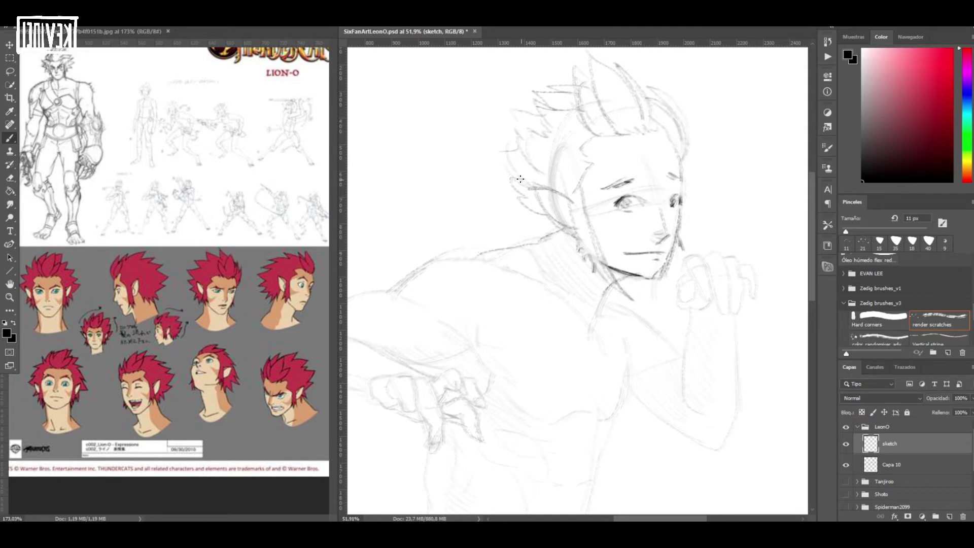
mouse_move(548, 218)
mouse_down()
mouse_move(508, 192)
mouse_move(567, 228)
mouse_up()
drag(537, 192, 572, 207)
- Examine the costume on the full-body turnarounds and armor poses of the Lion-O reference sheet
drag(812, 242, 812, 260)
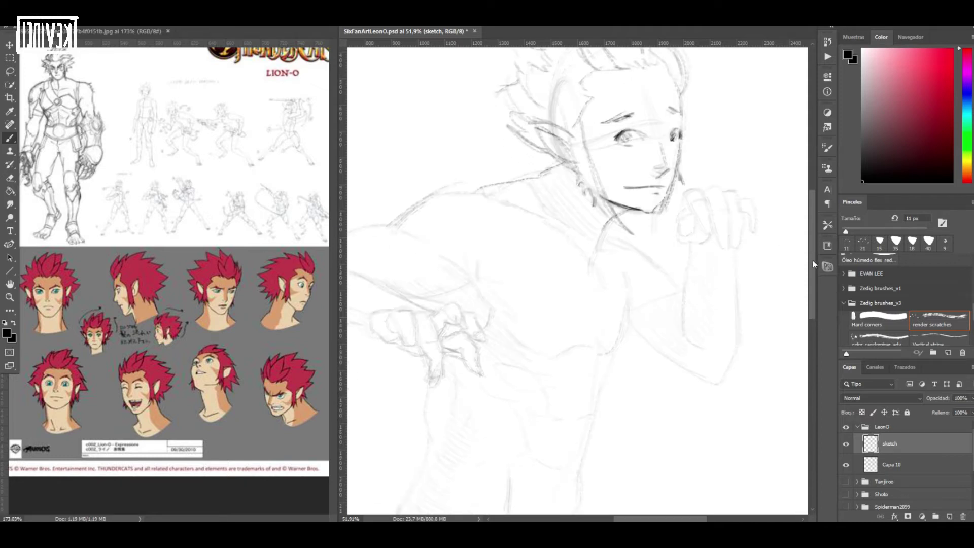
click(213, 217)
scroll(213, 217, down, 5)
scroll(117, 319, up, 6)
scroll(151, 423, down, 3)
scroll(151, 423, up, 1)
drag(212, 518, 203, 520)
click(587, 255)
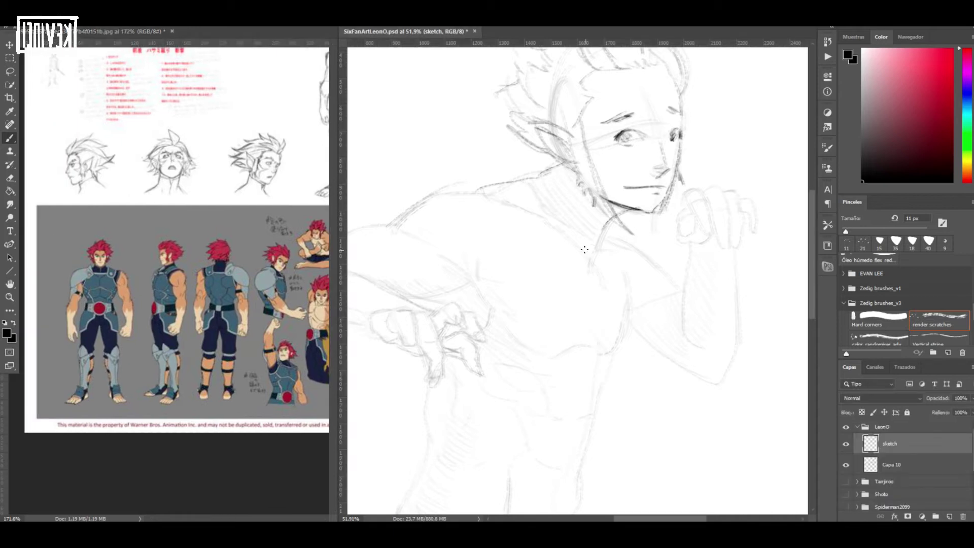
scroll(256, 298, up, 1)
scroll(256, 298, down, 1)
click(256, 298)
scroll(256, 298, up, 1)
scroll(256, 298, right, 4)
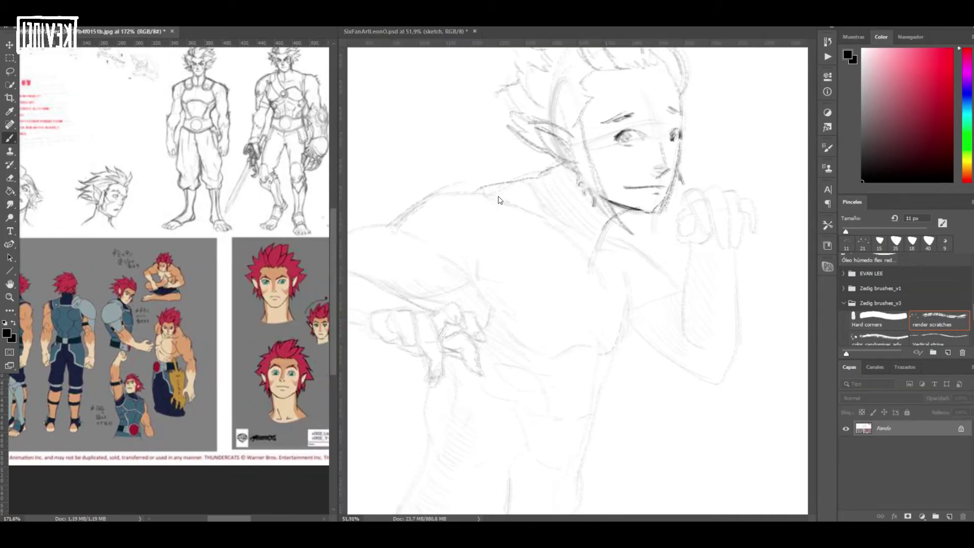
- Sketch the armor's collar straps and chest plate, and mark the cuff of the raised forearm
click(523, 218)
mouse_move(497, 201)
mouse_down()
mouse_move(542, 247)
mouse_move(563, 249)
mouse_up()
drag(534, 187, 565, 246)
mouse_move(553, 233)
mouse_down()
mouse_move(624, 250)
mouse_move(621, 261)
mouse_move(566, 251)
mouse_move(502, 263)
mouse_move(477, 295)
mouse_move(546, 355)
mouse_move(595, 356)
mouse_move(629, 269)
mouse_up()
mouse_move(679, 320)
mouse_down()
mouse_move(695, 347)
mouse_move(712, 351)
mouse_up()
drag(720, 342, 738, 357)
- Sketch the tapered abdominal plate below the chest armor
scroll(815, 264, down, 3)
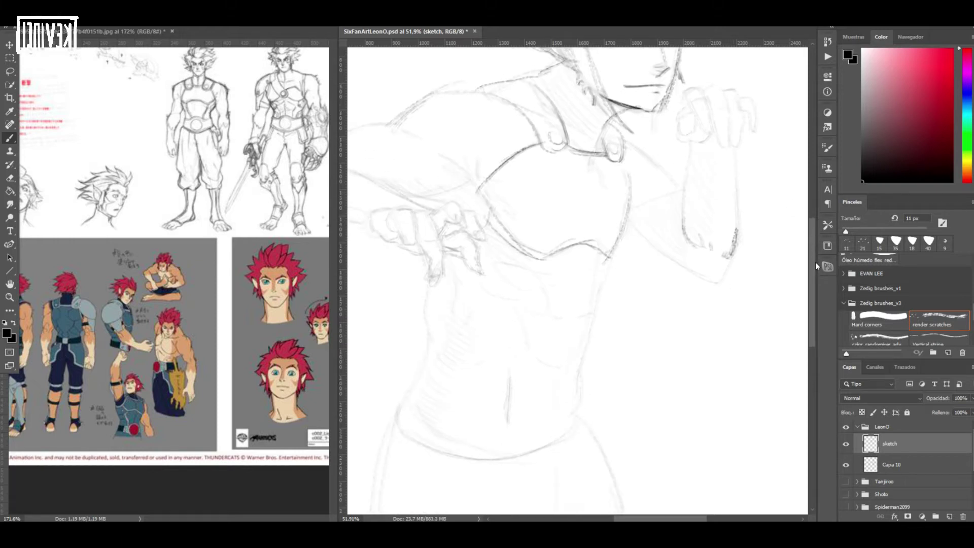
scroll(815, 260, down, 1)
drag(537, 234, 553, 307)
drag(608, 245, 547, 318)
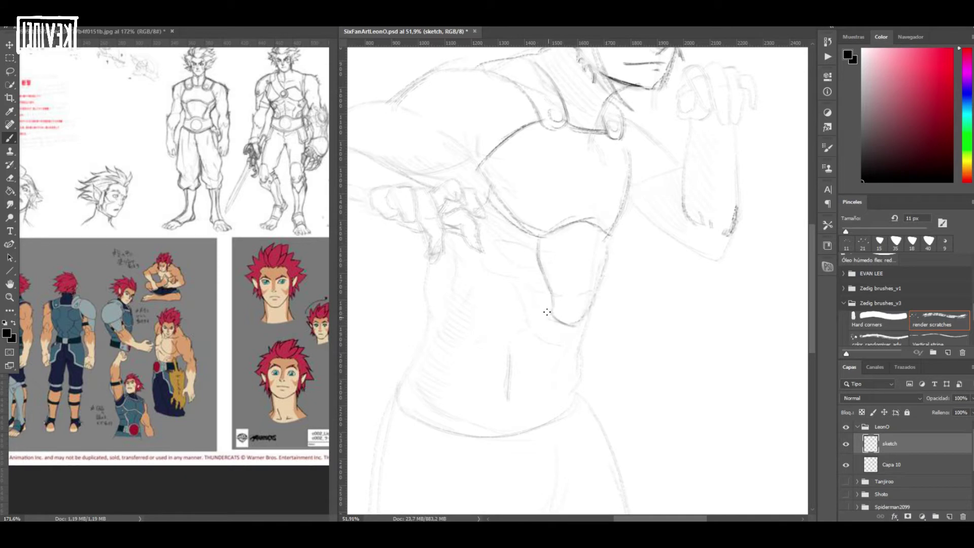
- Sketch the side of the torso, the wide belt with its round buckle, and the hip line
mouse_move(426, 257)
mouse_down()
mouse_move(440, 321)
mouse_move(466, 331)
mouse_move(566, 320)
mouse_up()
drag(550, 335, 550, 417)
mouse_move(450, 335)
mouse_down()
mouse_move(421, 318)
mouse_move(403, 378)
mouse_up()
drag(406, 382, 543, 431)
drag(545, 430, 581, 368)
mouse_move(425, 287)
mouse_down()
mouse_move(432, 319)
mouse_move(406, 381)
mouse_move(457, 409)
mouse_up()
drag(408, 380, 378, 468)
- Reinforce the side of the waist and the outlines of the bent arm with its clawed hand
scroll(717, 276, down, 3)
scroll(593, 266, up, 1)
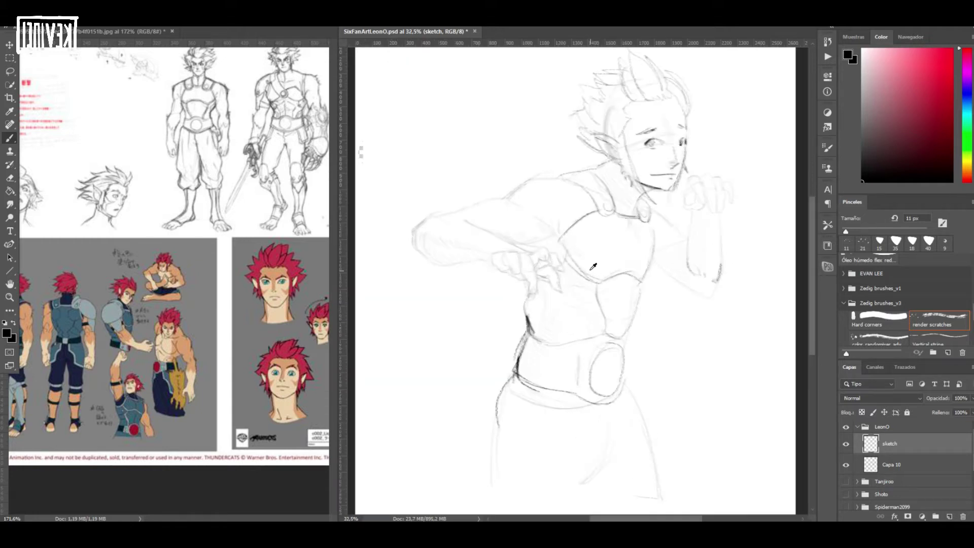
drag(520, 279, 528, 323)
mouse_move(563, 176)
mouse_down()
mouse_move(519, 178)
mouse_move(507, 195)
mouse_move(546, 222)
mouse_move(486, 202)
mouse_move(505, 198)
mouse_move(424, 218)
mouse_move(410, 231)
mouse_move(443, 263)
mouse_move(480, 256)
mouse_move(501, 266)
mouse_move(511, 251)
mouse_move(489, 227)
mouse_move(525, 246)
mouse_move(515, 276)
mouse_move(501, 250)
mouse_move(492, 261)
mouse_move(528, 255)
mouse_move(531, 290)
mouse_move(522, 271)
mouse_move(537, 253)
mouse_move(554, 255)
mouse_move(559, 291)
mouse_move(546, 267)
mouse_move(522, 280)
mouse_move(525, 254)
mouse_move(484, 228)
mouse_move(561, 247)
mouse_move(537, 246)
mouse_up()
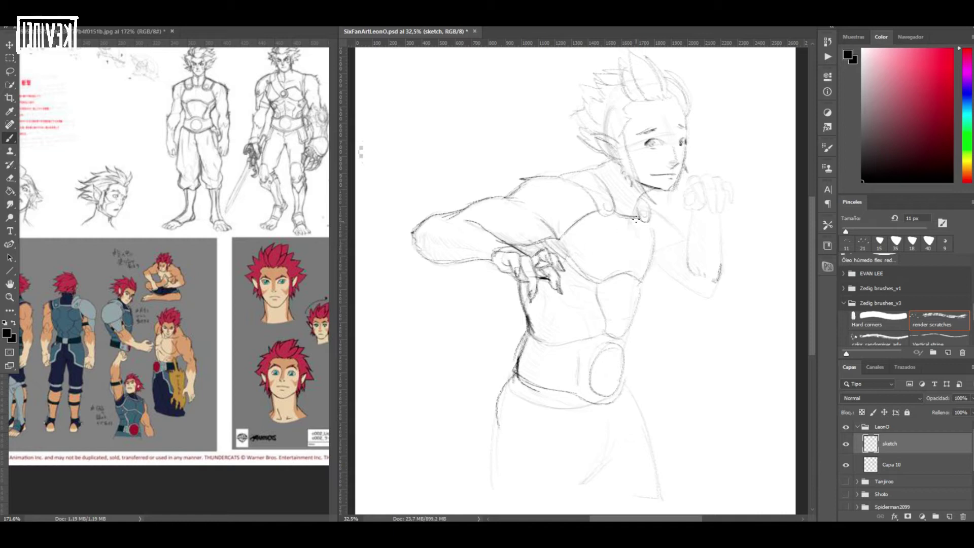
- Define the raised forearm, elbow and clawed hand, and add the clasps on the armor's collar
mouse_move(703, 196)
mouse_down()
mouse_move(704, 175)
mouse_move(713, 209)
mouse_move(722, 183)
mouse_move(735, 195)
mouse_move(716, 218)
mouse_move(721, 254)
mouse_move(707, 273)
mouse_up()
drag(689, 223, 691, 255)
mouse_move(722, 266)
mouse_down()
mouse_move(705, 298)
mouse_move(664, 268)
mouse_up()
mouse_move(649, 205)
mouse_down()
mouse_move(685, 243)
mouse_move(645, 203)
mouse_move(650, 221)
mouse_move(641, 215)
mouse_up()
drag(578, 205, 641, 217)
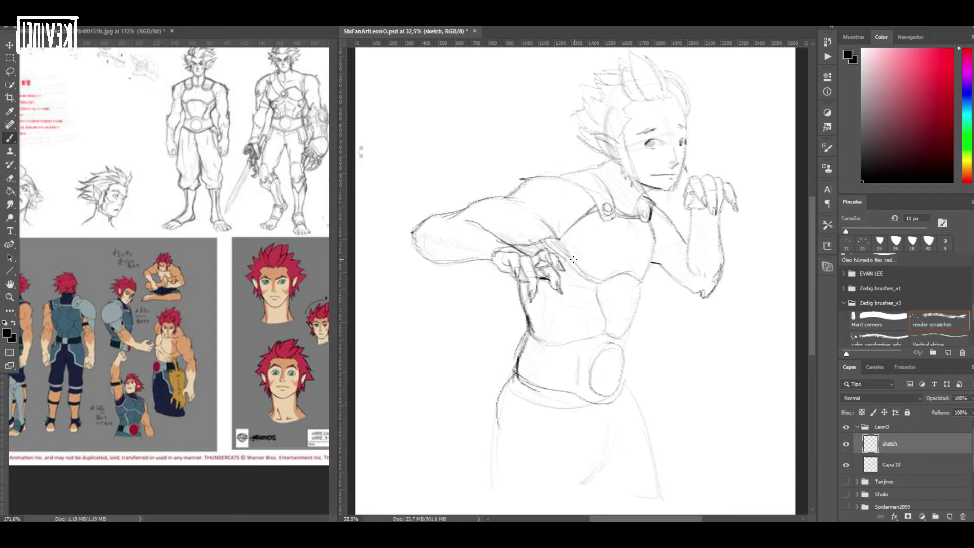
- Darken the abdominal plate, belt and round buckle outlines, and the contour of the face and jaw
mouse_move(591, 284)
mouse_down()
mouse_move(609, 336)
mouse_move(628, 335)
mouse_up()
drag(639, 288, 617, 336)
mouse_move(528, 345)
mouse_down()
mouse_move(623, 335)
mouse_move(530, 341)
mouse_up()
mouse_move(515, 373)
mouse_down()
mouse_move(622, 401)
mouse_move(523, 377)
mouse_up()
mouse_move(609, 348)
mouse_down()
mouse_move(621, 386)
mouse_move(625, 357)
mouse_move(616, 393)
mouse_up()
drag(623, 107, 647, 197)
drag(625, 144, 628, 182)
drag(684, 157, 681, 185)
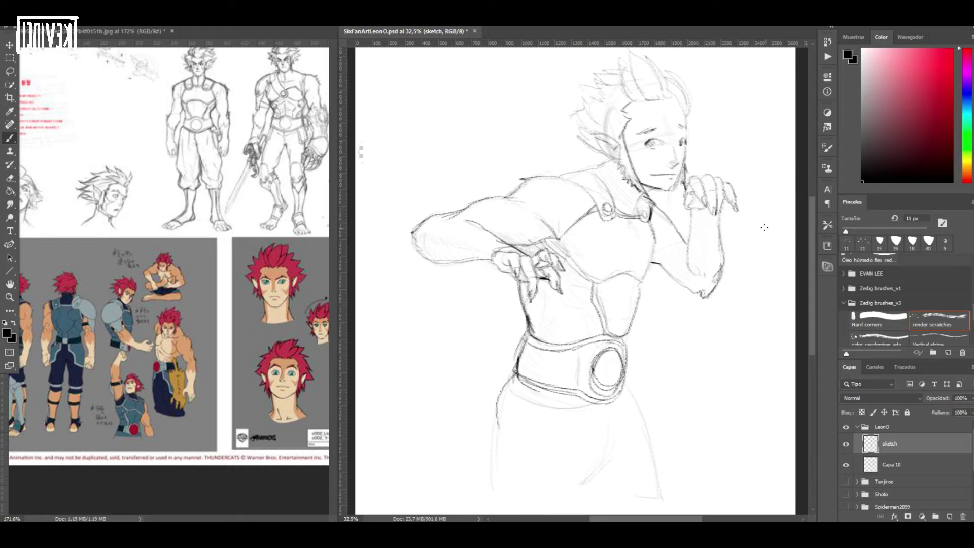
- Rework the spiky hair with firmer strokes around the crown, the back and the far side of the head
drag(811, 252, 813, 221)
mouse_move(630, 138)
mouse_down()
mouse_move(640, 160)
mouse_move(622, 108)
mouse_move(659, 140)
mouse_move(634, 108)
mouse_move(622, 140)
mouse_up()
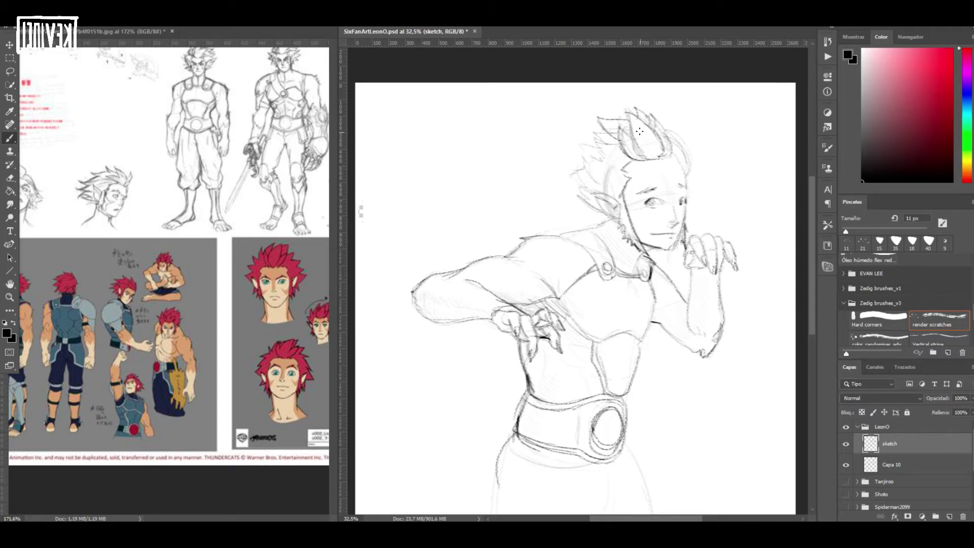
key(ctrl+z)
mouse_move(617, 113)
mouse_down()
mouse_move(578, 173)
mouse_move(592, 206)
mouse_up()
mouse_move(673, 134)
mouse_down()
mouse_move(704, 229)
mouse_move(690, 228)
mouse_up()
- Sketch the baggy trousers below the belt with their folds and gathered lower edges
scroll(698, 223, down, 2)
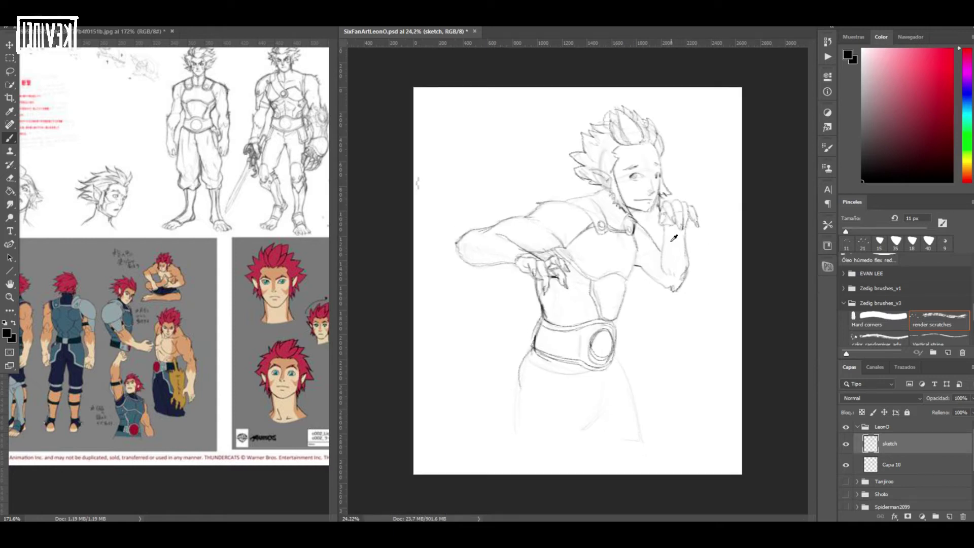
mouse_move(601, 409)
mouse_down()
mouse_move(578, 442)
mouse_move(621, 428)
mouse_up()
drag(616, 360, 653, 444)
drag(645, 445, 614, 436)
drag(576, 368, 541, 420)
drag(517, 372, 513, 438)
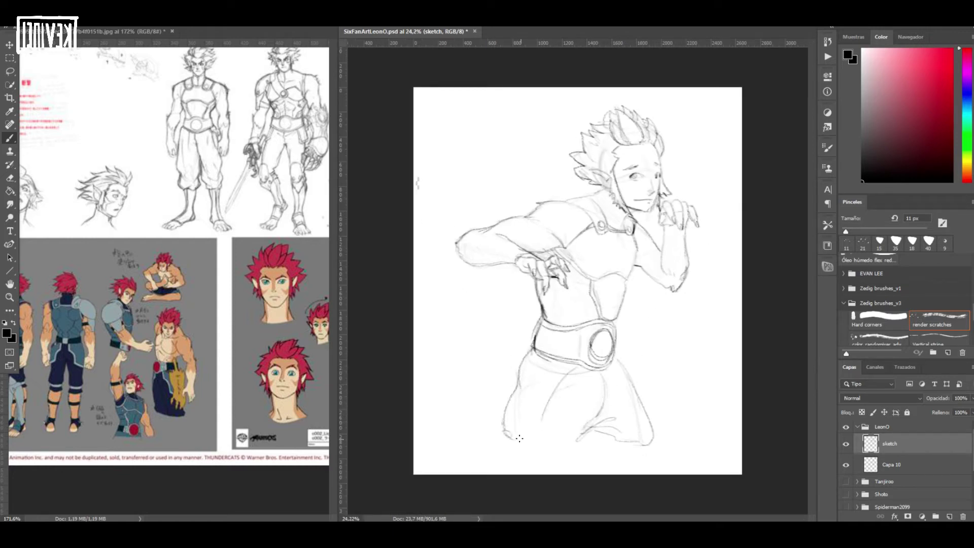
- Save the document and add a new layer named "ink"
key(ctrl+s)
key(alt+Tab)
click(376, 407)
key(alt+Tab)
key(ctrl+shift+alt+n)
text(ink)
key(Return)
- Lower the opacity of the sketch layer to 36%
click(891, 464)
drag(941, 398, 909, 406)
scroll(670, 149, up, 6)
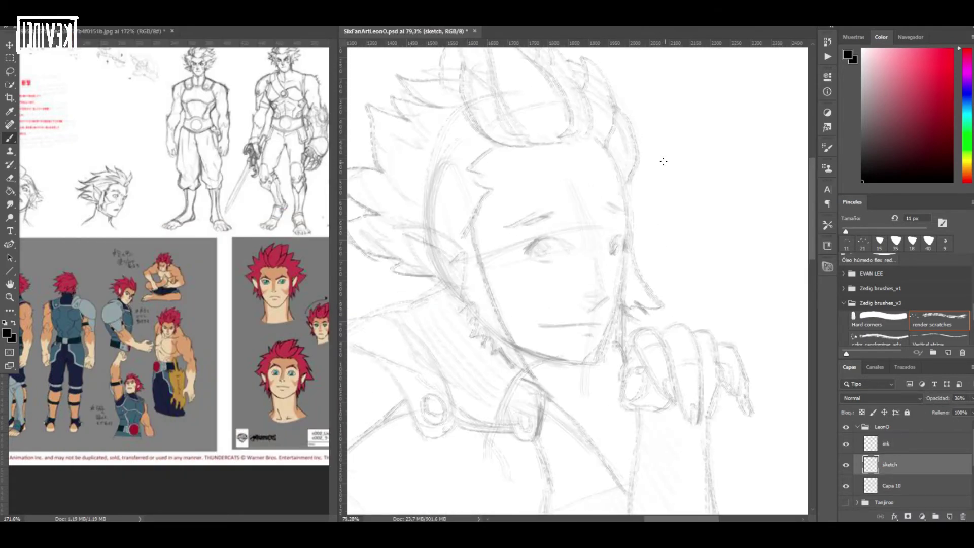
- Sample brown from the reference art, choose the Splerdge brush at 11 px and activate the ink layer
alt+click(267, 276)
scroll(867, 299, up, 3)
scroll(951, 306, up, 3)
click(938, 279)
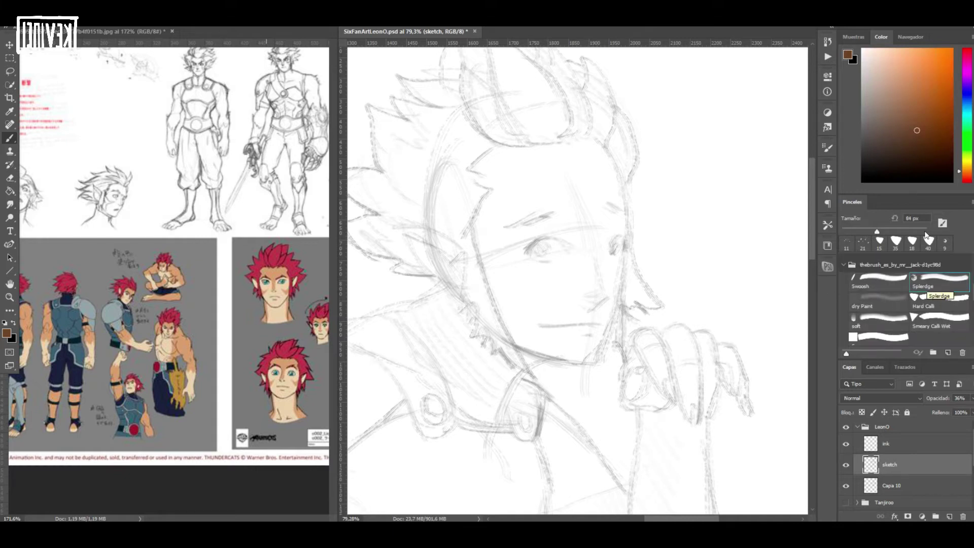
key(alt+bracketright)
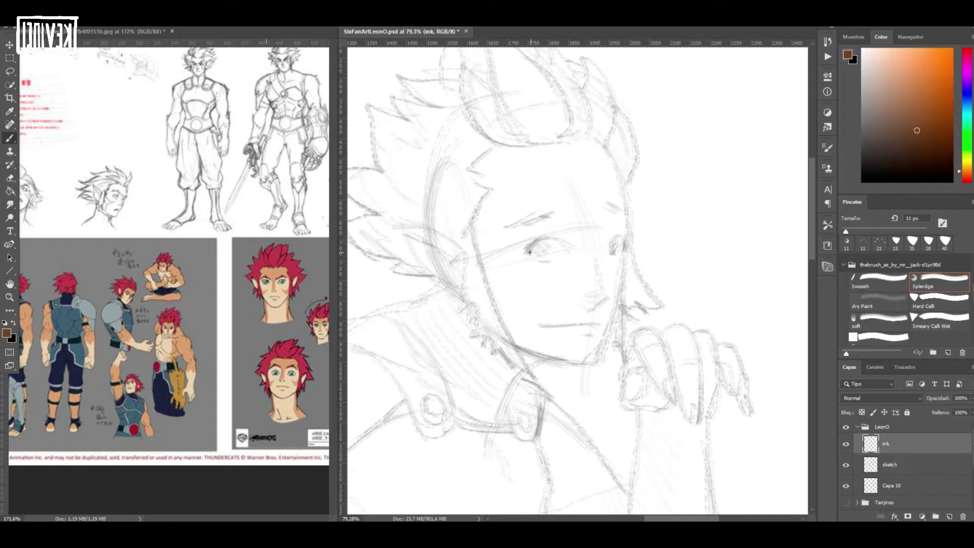
- Ink the eyes, eyebrows, nose and smiling mouth in brown over the sketch
mouse_move(524, 248)
mouse_down()
mouse_move(570, 249)
mouse_move(533, 253)
mouse_move(548, 261)
mouse_up()
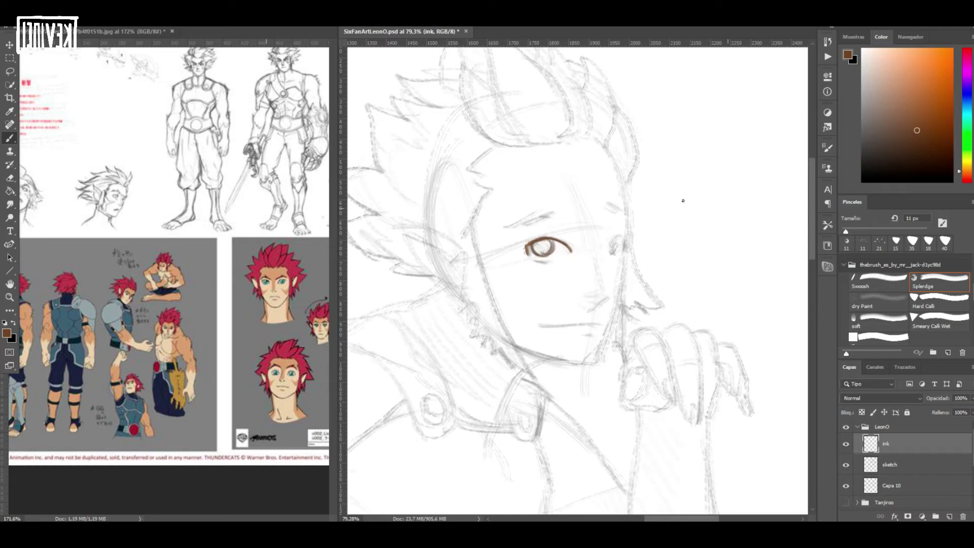
mouse_move(525, 220)
mouse_down()
mouse_move(567, 222)
mouse_move(517, 224)
mouse_move(623, 209)
mouse_move(612, 241)
mouse_up()
mouse_move(604, 298)
mouse_down()
mouse_move(588, 305)
mouse_move(607, 300)
mouse_up()
drag(541, 325, 600, 323)
drag(581, 333, 594, 332)
drag(625, 208, 627, 256)
- Ink the far contour of the face down to the chin and along the jaw
drag(629, 217, 614, 311)
key(ctrl+z)
drag(622, 265, 588, 365)
drag(518, 347, 590, 365)
- Ink the pointed ear and the neck line beneath it, and save the document
drag(397, 224, 464, 255)
mouse_move(398, 225)
mouse_down()
mouse_move(456, 257)
mouse_move(460, 292)
mouse_up()
drag(405, 235, 461, 274)
scroll(531, 195, down, 11)
scroll(534, 191, up, 3)
drag(640, 177, 673, 161)
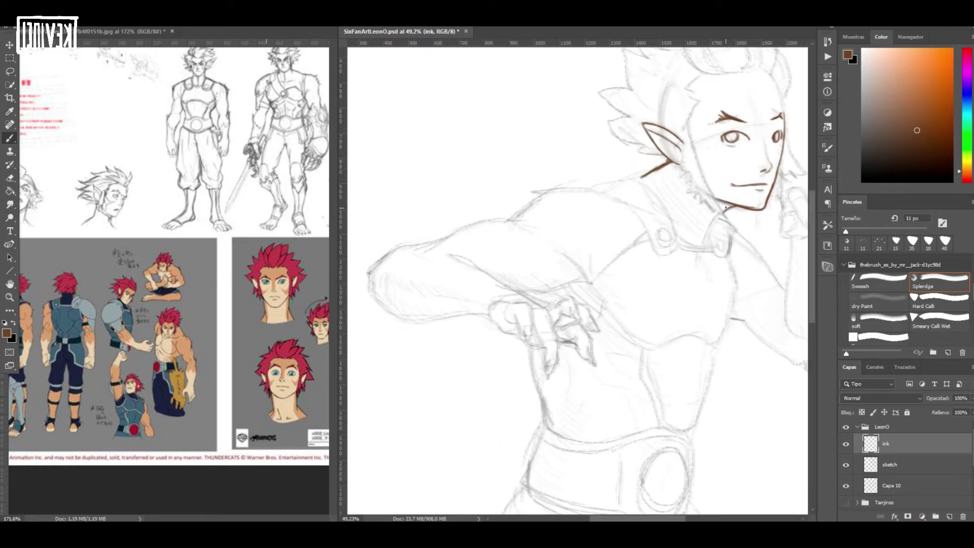
key(ctrl+s)
- Ink the armor's shoulder strap with its clasp and the jagged shoulder edge next to it
mouse_move(594, 188)
mouse_down()
mouse_move(621, 181)
mouse_move(669, 218)
mouse_move(677, 253)
mouse_up()
mouse_move(596, 191)
mouse_down()
mouse_move(611, 194)
mouse_move(665, 253)
mouse_up()
mouse_move(601, 187)
mouse_down()
mouse_move(635, 206)
mouse_move(661, 246)
mouse_move(670, 232)
mouse_up()
mouse_move(595, 189)
mouse_down()
mouse_move(537, 189)
mouse_move(507, 221)
mouse_move(552, 224)
mouse_up()
drag(524, 226, 543, 229)
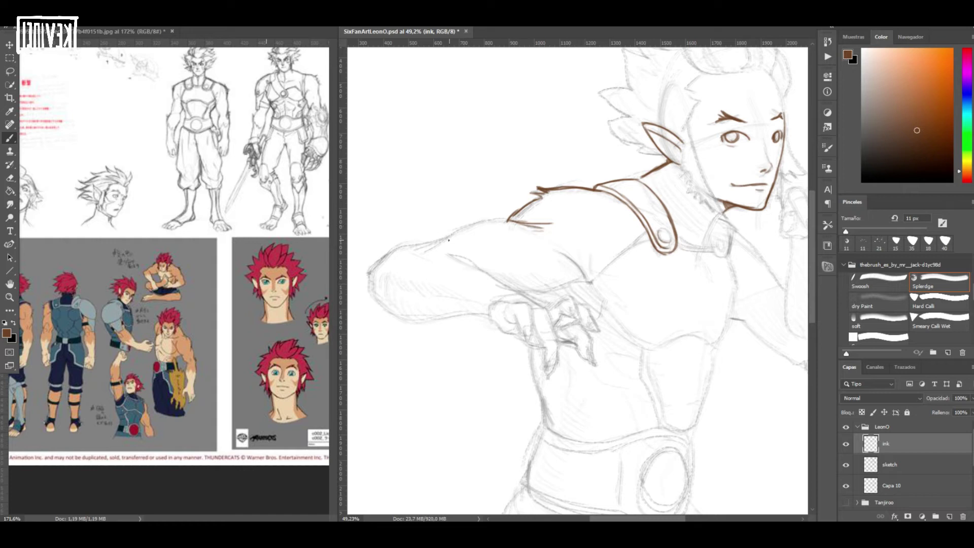
- Adjust the sketch layer's opacity slightly and make the ink layer active again
click(889, 465)
drag(941, 399, 933, 400)
click(912, 430)
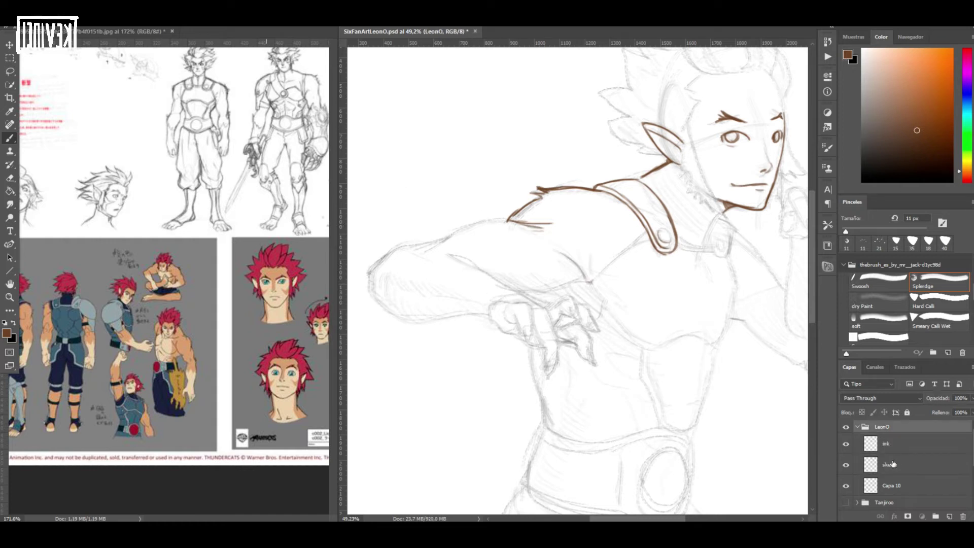
click(887, 446)
- Ink the clawed hand of the bent arm, outlining the thumb, knuckles, fingers and nails
drag(509, 304, 530, 344)
mouse_move(511, 311)
mouse_down()
mouse_move(523, 334)
mouse_move(480, 299)
mouse_up()
mouse_move(490, 307)
mouse_down()
mouse_move(502, 332)
mouse_move(544, 347)
mouse_up()
drag(531, 309, 557, 341)
drag(534, 330, 547, 366)
drag(553, 340, 549, 378)
mouse_move(544, 312)
mouse_down()
mouse_move(567, 297)
mouse_move(575, 318)
mouse_move(599, 331)
mouse_move(569, 320)
mouse_move(598, 363)
mouse_move(560, 346)
mouse_up()
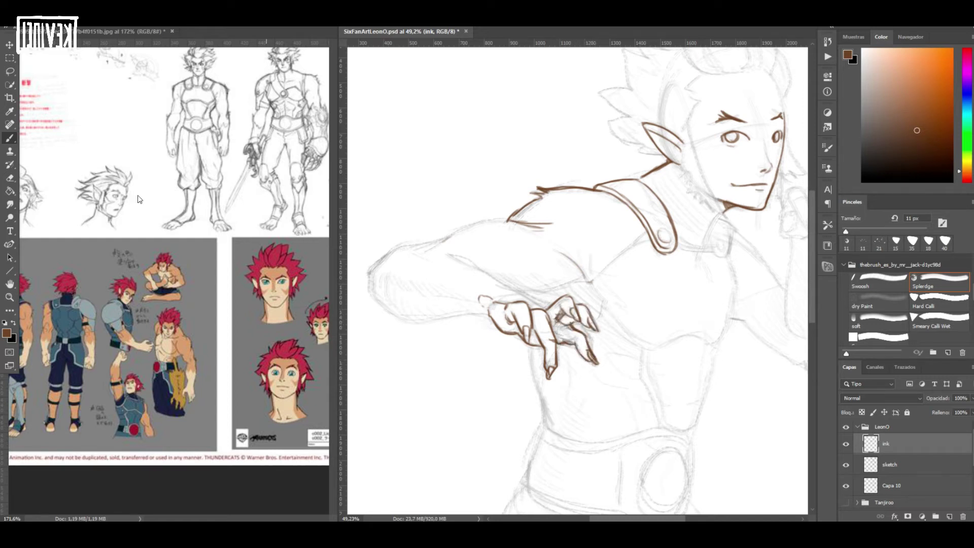
- Try redrawing the clawed hand's finger nearest the torso, and erase its ink
right_click(569, 327)
mouse_move(570, 326)
mouse_down()
mouse_move(583, 370)
mouse_move(567, 351)
mouse_up()
drag(574, 345, 584, 369)
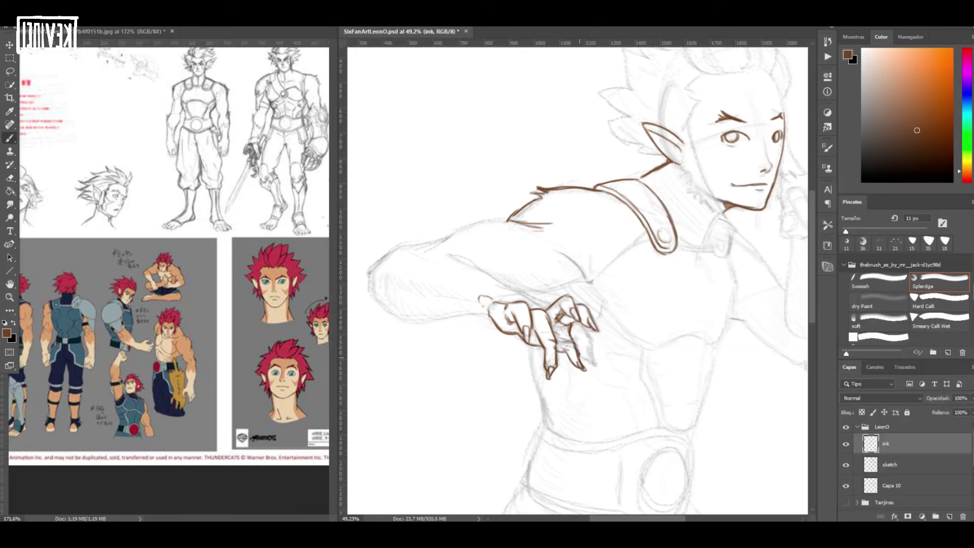
drag(723, 397, 771, 397)
key(e)
drag(491, 313, 503, 345)
mouse_move(484, 291)
mouse_down()
mouse_move(506, 355)
mouse_move(490, 346)
mouse_up()
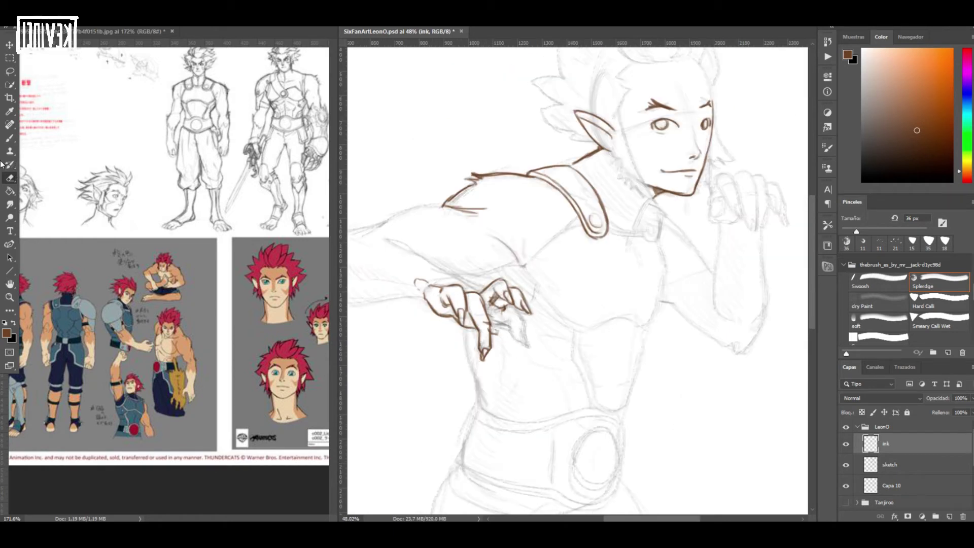
- Try further inked versions of the finger nearest the torso, erasing each attempt
click(9, 137)
mouse_move(504, 305)
mouse_down()
mouse_move(500, 335)
mouse_move(517, 332)
mouse_up()
key(e)
mouse_move(496, 318)
mouse_down()
mouse_move(510, 346)
mouse_move(502, 311)
mouse_move(469, 328)
mouse_move(497, 325)
mouse_move(520, 354)
mouse_up()
key(b)
scroll(525, 351, down, 2)
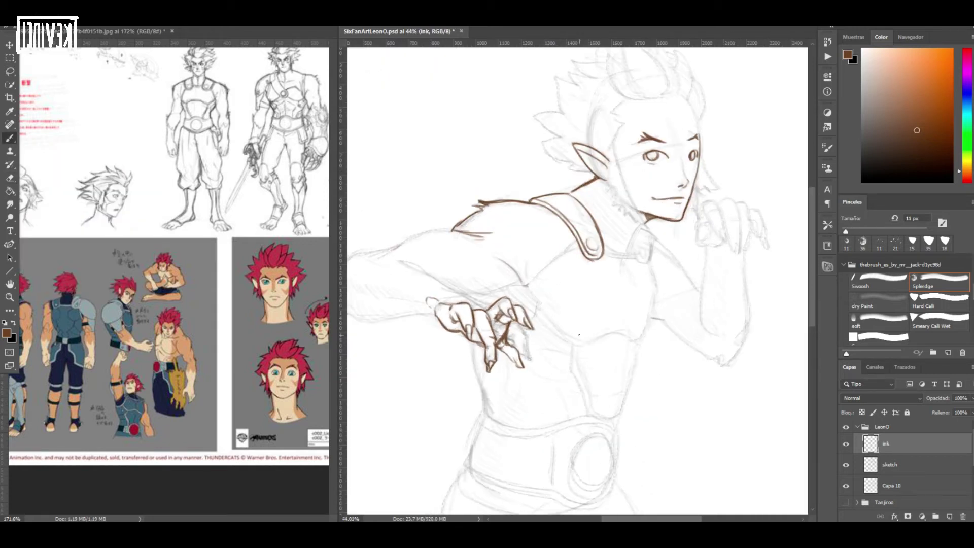
key(e)
drag(497, 323, 528, 368)
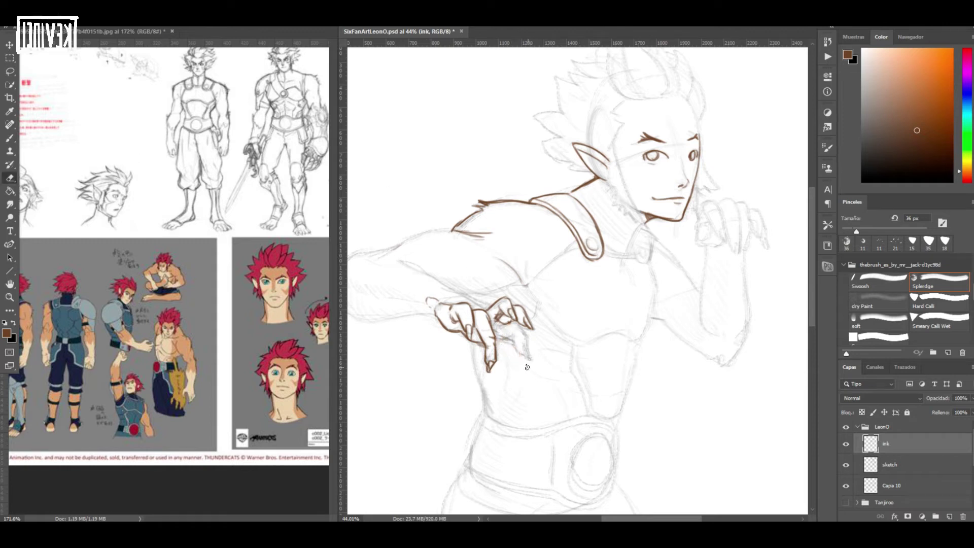
- Ink the upper, inner and lower lines of the bent arm's forearm, and undo the elbow stroke
click(10, 138)
scroll(502, 359, up, 3)
drag(440, 151, 553, 213)
mouse_move(375, 178)
mouse_down()
mouse_move(415, 199)
mouse_move(471, 207)
mouse_up()
drag(350, 172, 354, 199)
drag(401, 229, 442, 222)
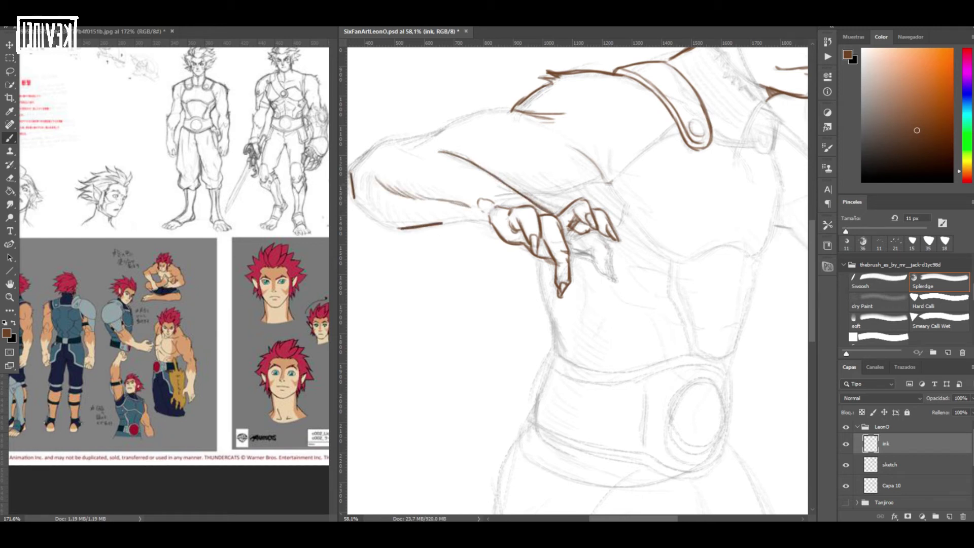
key(ctrl+alt+z)
key(ctrl+alt+z)
- Ink a curled fingertip with its nail beside the clawed hand's pointing finger, replacing the first attempt
drag(576, 275, 583, 268)
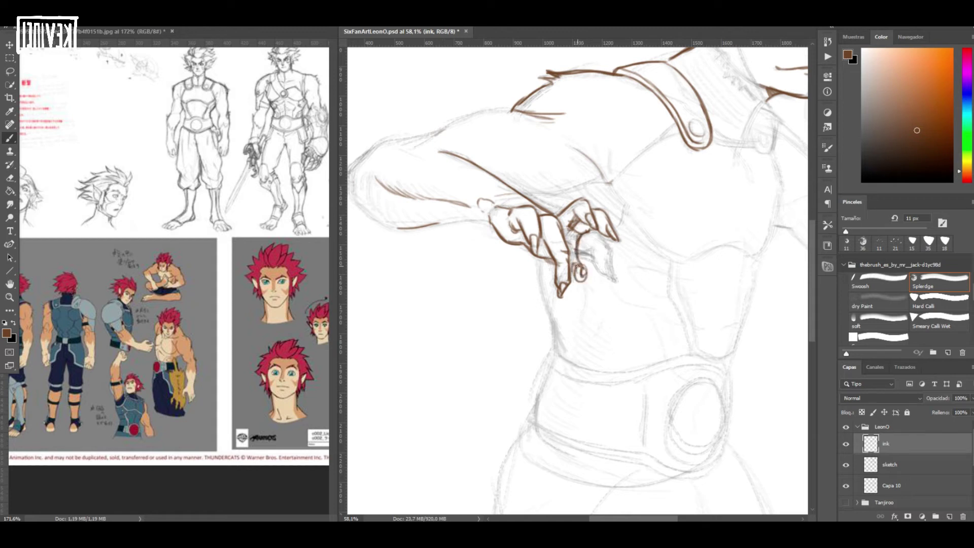
scroll(552, 260, down, 6)
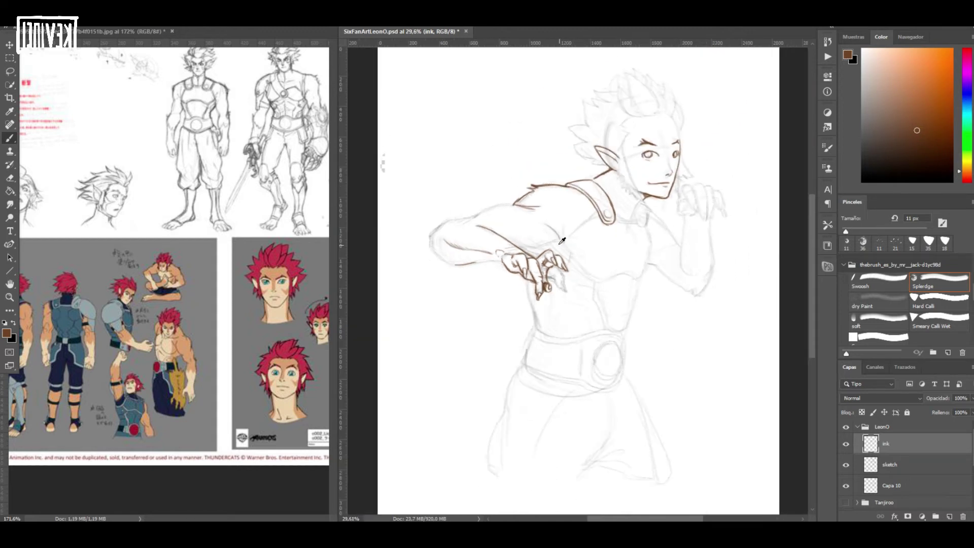
scroll(562, 241, up, 7)
key(ctrl+alt+z)
key(e)
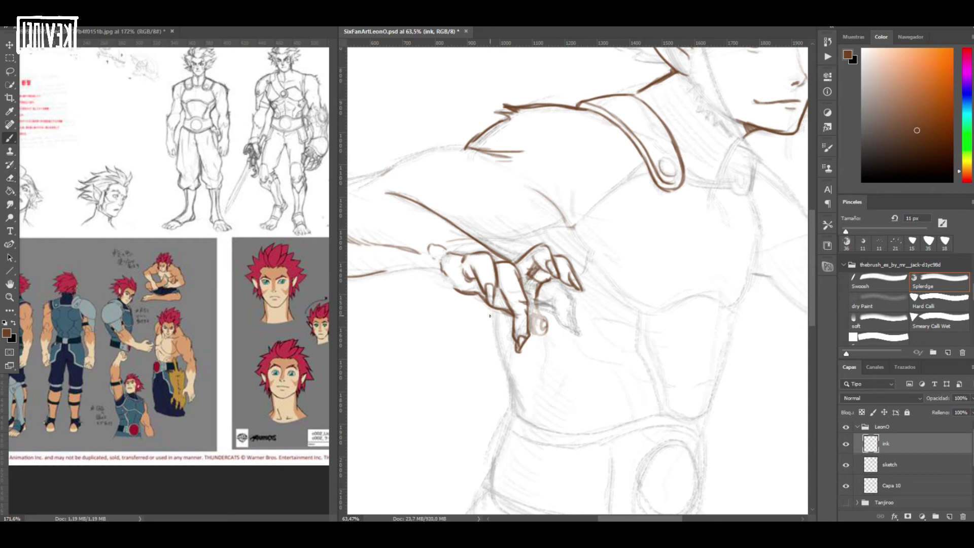
drag(539, 327, 531, 318)
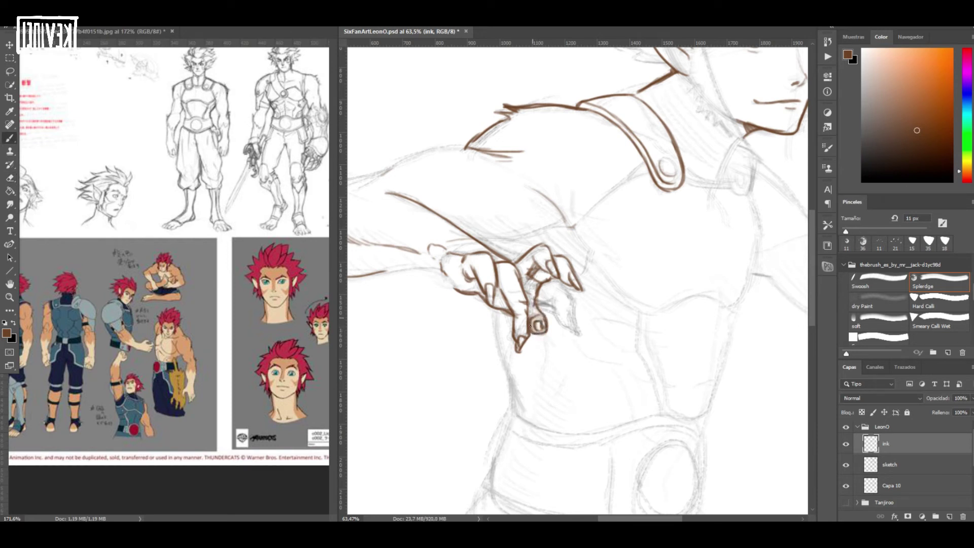
- Ink the bent arm's remaining forearm, elbow and upper-arm contours, the armpit crease and the torso's side down to the waist
mouse_move(384, 272)
mouse_down()
mouse_move(426, 269)
mouse_move(482, 297)
mouse_up()
scroll(603, 173, down, 3)
drag(501, 154, 452, 164)
mouse_move(362, 198)
mouse_down()
mouse_move(386, 239)
mouse_move(419, 251)
mouse_up()
mouse_move(505, 224)
mouse_down()
mouse_move(576, 211)
mouse_move(558, 186)
mouse_up()
drag(523, 224, 524, 234)
drag(521, 275, 538, 355)
- Ink the raised arm's upper line and its curled hand with the thumb and clawed fingers in brown
scroll(570, 357, down, 3)
scroll(761, 180, up, 5)
drag(608, 255, 662, 320)
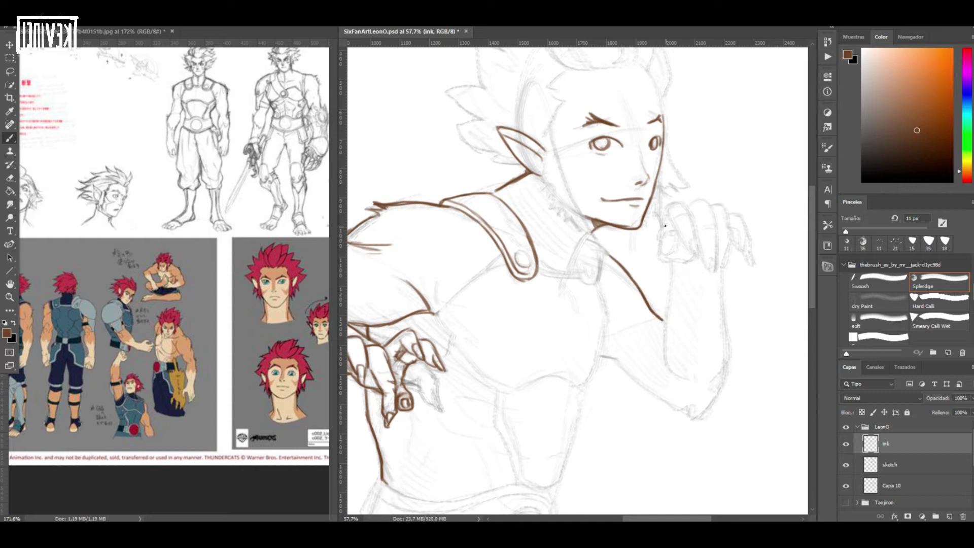
drag(669, 234, 681, 254)
mouse_move(670, 228)
mouse_down()
mouse_move(657, 262)
mouse_move(692, 263)
mouse_up()
mouse_move(661, 241)
mouse_down()
mouse_move(689, 217)
mouse_move(695, 256)
mouse_up()
mouse_move(687, 208)
mouse_down()
mouse_move(714, 225)
mouse_move(705, 227)
mouse_move(711, 271)
mouse_up()
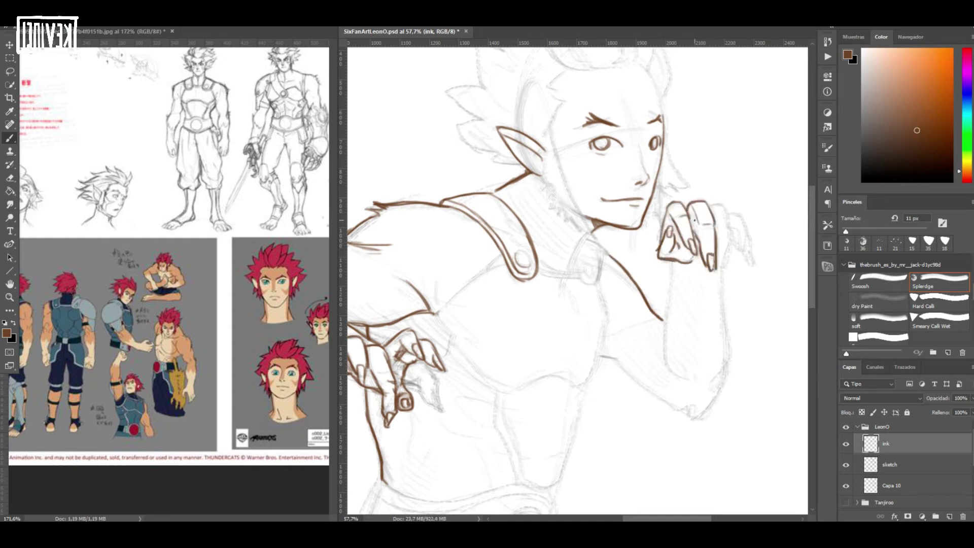
mouse_move(716, 207)
mouse_down()
mouse_move(720, 266)
mouse_move(749, 248)
mouse_up()
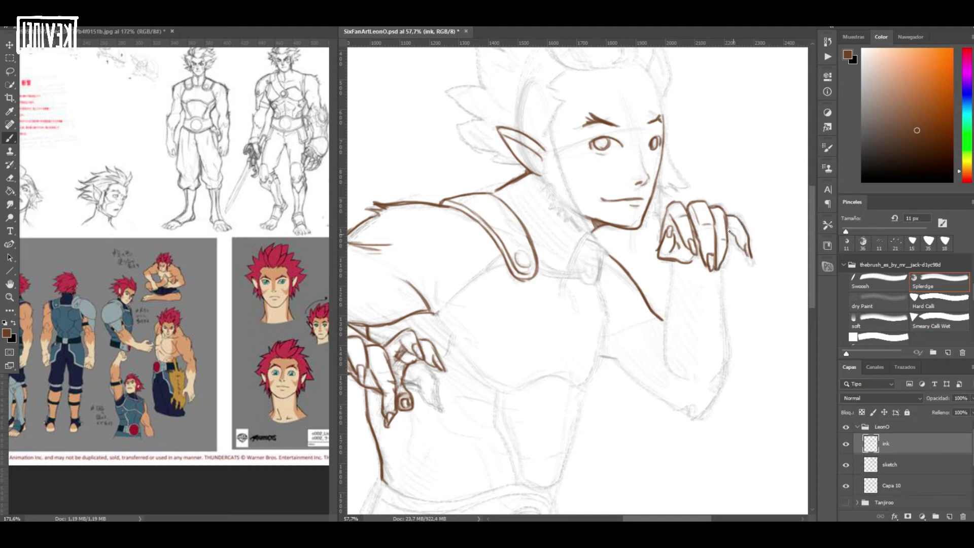
- Ink both sides of the raised forearm and the underside of the upper arm around the elbow
drag(679, 262, 660, 365)
drag(598, 356, 684, 413)
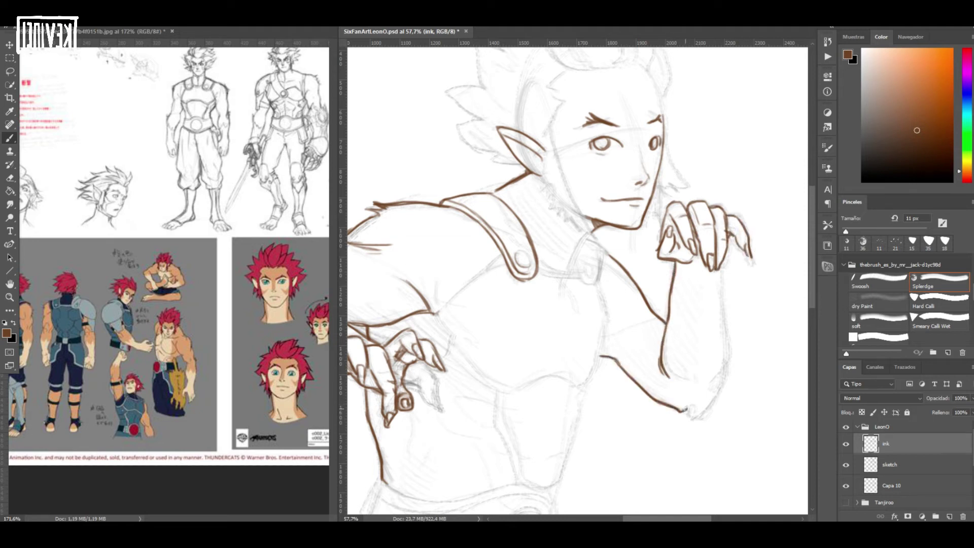
mouse_move(716, 284)
mouse_down()
mouse_move(724, 363)
mouse_move(702, 412)
mouse_up()
- Sample the armour's dark blue from the reference and re-ink the near shoulder strap over its brown lines
scroll(604, 299, down, 5)
scroll(560, 355, up, 4)
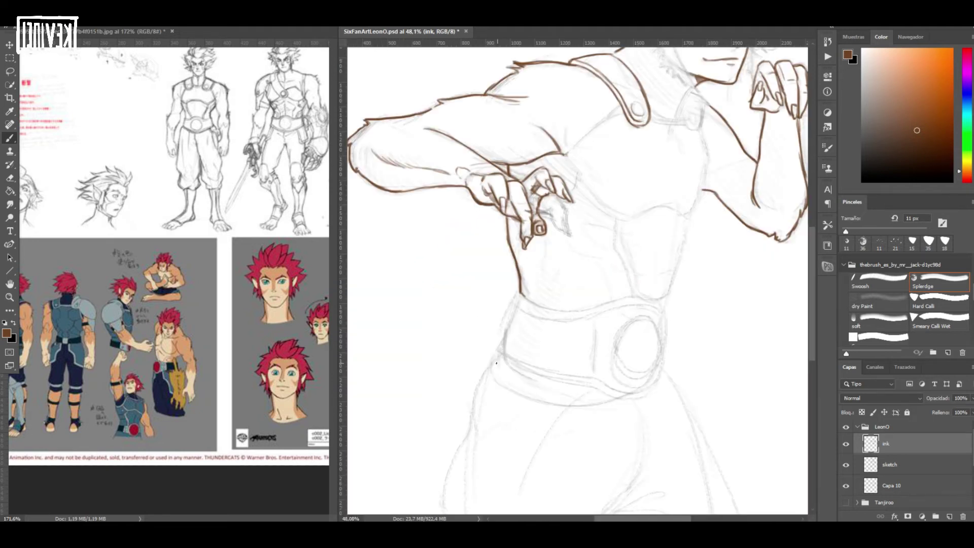
alt+click(73, 317)
drag(608, 88, 641, 125)
scroll(583, 348, down, 2)
scroll(656, 60, up, 6)
mouse_move(501, 167)
mouse_down()
mouse_move(562, 161)
mouse_move(593, 184)
mouse_up()
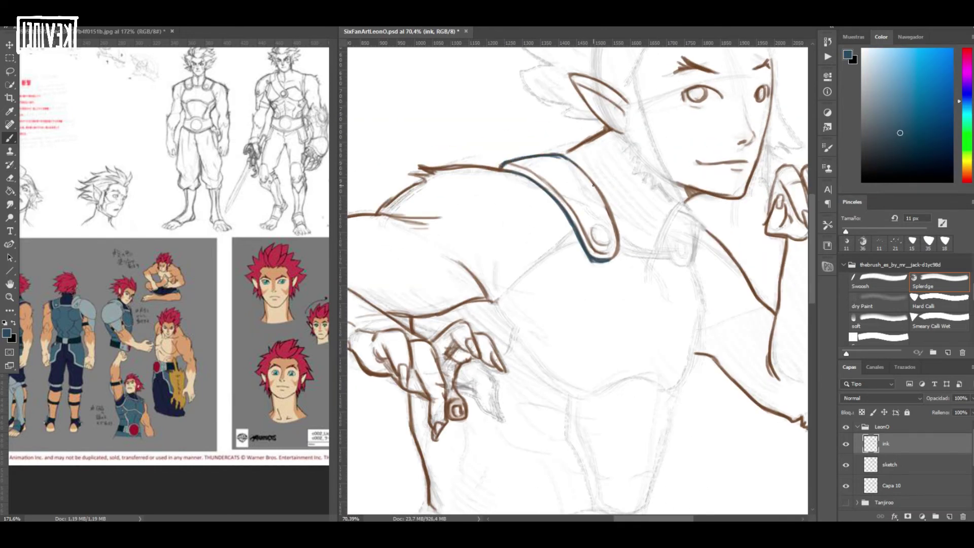
mouse_move(507, 168)
mouse_down()
mouse_move(527, 170)
mouse_move(596, 251)
mouse_move(598, 227)
mouse_up()
mouse_move(578, 168)
mouse_down()
mouse_move(618, 237)
mouse_move(499, 295)
mouse_move(532, 363)
mouse_up()
- Ink the chest plate's outline and the far shoulder strap in blue, resampling the ink colour from the drawing
mouse_move(499, 319)
mouse_down()
mouse_move(546, 375)
mouse_move(672, 392)
mouse_move(570, 386)
mouse_move(640, 375)
mouse_move(674, 389)
mouse_move(557, 256)
mouse_move(582, 246)
mouse_up()
mouse_move(620, 248)
mouse_down()
mouse_move(656, 259)
mouse_move(671, 249)
mouse_move(680, 264)
mouse_move(691, 193)
mouse_move(654, 246)
mouse_up()
alt+click(691, 185)
mouse_move(688, 194)
mouse_down()
mouse_move(655, 245)
mouse_move(681, 243)
mouse_up()
alt+click(678, 232)
drag(697, 220, 706, 230)
mouse_move(692, 266)
mouse_down()
mouse_move(698, 356)
mouse_move(673, 390)
mouse_up()
drag(690, 354, 671, 385)
drag(542, 506, 616, 379)
- Ink the armour edges showing behind the clawed hand and the sides of the abdominal panel in blue
scroll(616, 378, down, 2)
scroll(619, 378, up, 2)
drag(484, 269, 496, 270)
drag(531, 256, 564, 240)
drag(485, 274, 502, 271)
mouse_move(643, 268)
mouse_down()
mouse_move(642, 317)
mouse_move(671, 381)
mouse_up()
mouse_move(651, 266)
mouse_down()
mouse_move(659, 341)
mouse_move(715, 388)
mouse_up()
mouse_move(747, 261)
mouse_down()
mouse_move(715, 381)
mouse_move(702, 388)
mouse_up()
- Ink the belt's upper edge and inner rim line in blue, replacing the first attempts at the rim
mouse_move(504, 378)
mouse_down()
mouse_move(572, 402)
mouse_move(672, 381)
mouse_move(571, 402)
mouse_up()
scroll(595, 336, down, 5)
scroll(628, 311, down, 2)
scroll(399, 176, up, 5)
mouse_move(424, 265)
mouse_down()
mouse_move(397, 362)
mouse_move(454, 294)
mouse_move(522, 308)
mouse_up()
drag(418, 256, 422, 284)
mouse_move(502, 310)
mouse_down()
mouse_move(624, 281)
mouse_move(687, 325)
mouse_up()
key(ctrl+z)
key(ctrl+z)
mouse_move(550, 303)
mouse_down()
mouse_move(628, 281)
mouse_move(682, 295)
mouse_up()
mouse_move(637, 269)
mouse_down()
mouse_move(671, 280)
mouse_move(687, 322)
mouse_up()
- Ink the belt's lower and outer edges, the vertical divider and the round buckle in blue
mouse_move(406, 366)
mouse_down()
mouse_move(552, 412)
mouse_move(660, 429)
mouse_up()
mouse_move(655, 304)
mouse_down()
mouse_move(674, 401)
mouse_move(659, 307)
mouse_up()
mouse_move(687, 310)
mouse_down()
mouse_move(683, 367)
mouse_move(639, 436)
mouse_up()
drag(560, 309, 556, 406)
drag(399, 357, 637, 434)
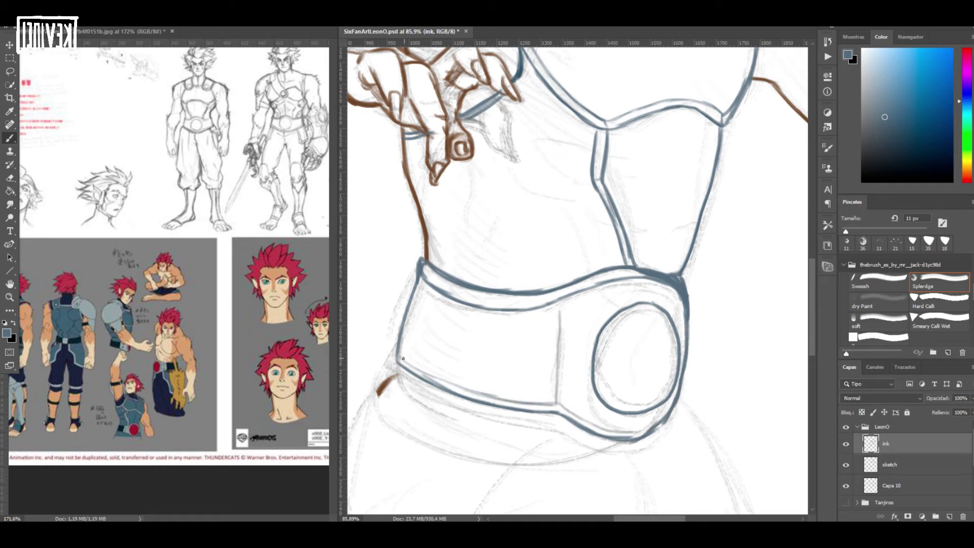
- Replace the stray brown hip stroke with blue outlines down both sides of the trousers, and save the document
scroll(376, 389, down, 5)
key(e)
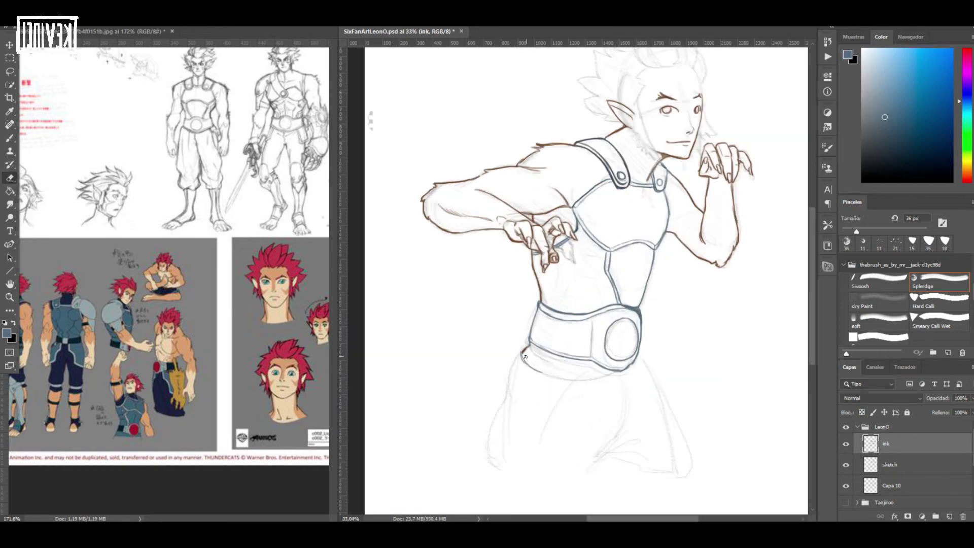
click(9, 138)
drag(509, 355, 497, 467)
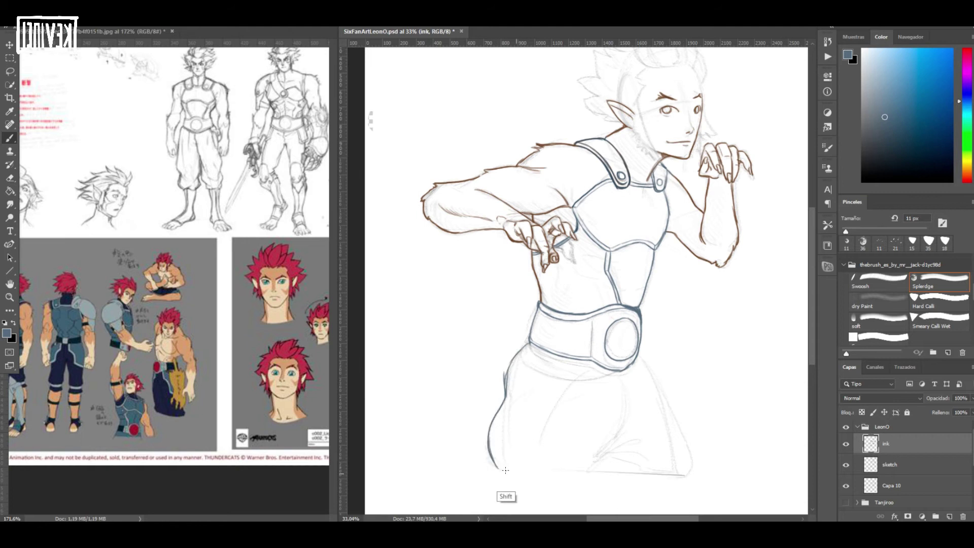
mouse_move(645, 369)
mouse_down()
mouse_move(687, 472)
mouse_move(499, 472)
mouse_up()
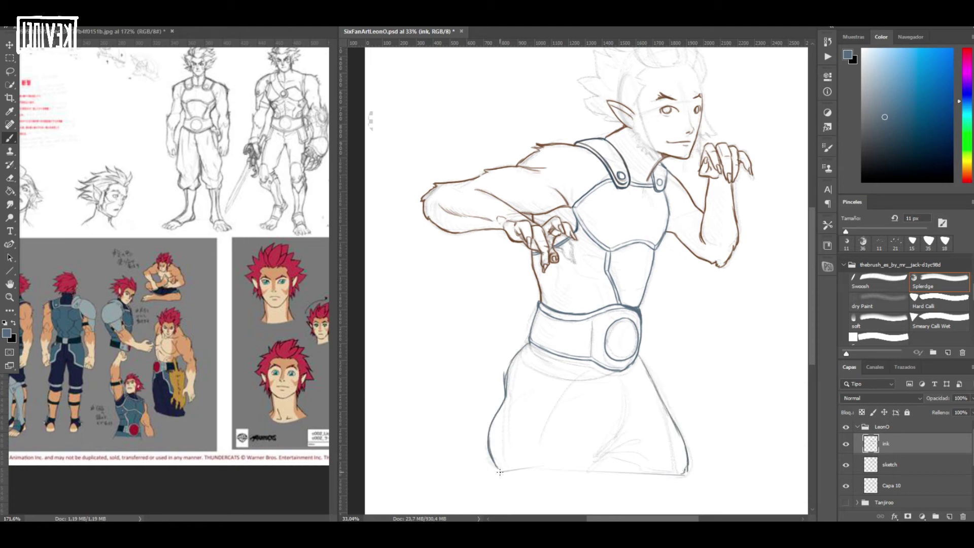
key(alt+a)
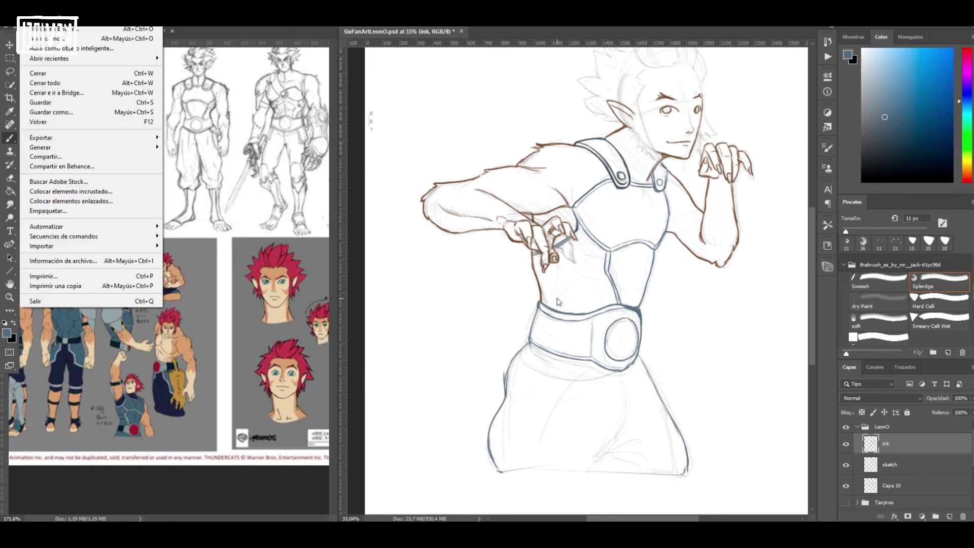
click(93, 104)
- Ink the trousers' centre seam, crotch folds, side crease and straight lower edge in blue
mouse_move(616, 372)
mouse_down()
mouse_move(590, 468)
mouse_move(640, 437)
mouse_up()
drag(629, 471, 604, 455)
drag(587, 473, 602, 449)
drag(501, 471, 688, 475)
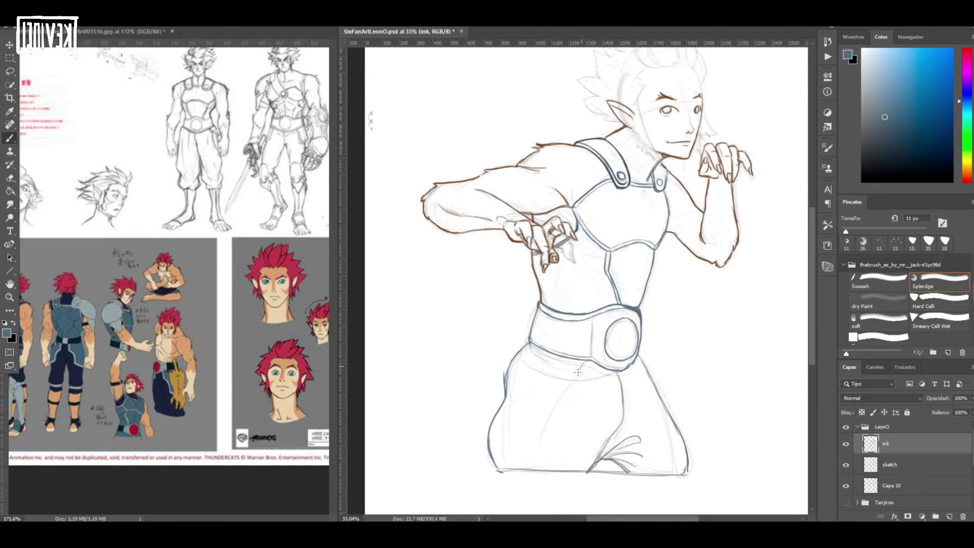
drag(510, 442, 508, 468)
- Sample the hair red from the reference, adjust its shade and ink the hairline and side locks framing the face
drag(549, 336, 507, 336)
drag(637, 143, 690, 143)
alt+click(279, 246)
alt+click(277, 247)
mouse_move(580, 176)
mouse_down()
mouse_move(557, 208)
mouse_move(552, 310)
mouse_move(588, 357)
mouse_move(562, 272)
mouse_move(588, 335)
mouse_up()
click(923, 122)
drag(680, 261, 700, 323)
- Ink the spiky top tufts and the swept-back hair behind the ear in a dark red
alt+click(534, 235)
drag(562, 82, 609, 118)
click(922, 131)
mouse_move(561, 83)
mouse_down()
mouse_move(625, 173)
mouse_move(588, 162)
mouse_up()
mouse_move(572, 127)
mouse_down()
mouse_move(570, 174)
mouse_move(644, 167)
mouse_move(605, 82)
mouse_move(586, 95)
mouse_move(646, 129)
mouse_move(660, 172)
mouse_move(683, 194)
mouse_move(677, 233)
mouse_up()
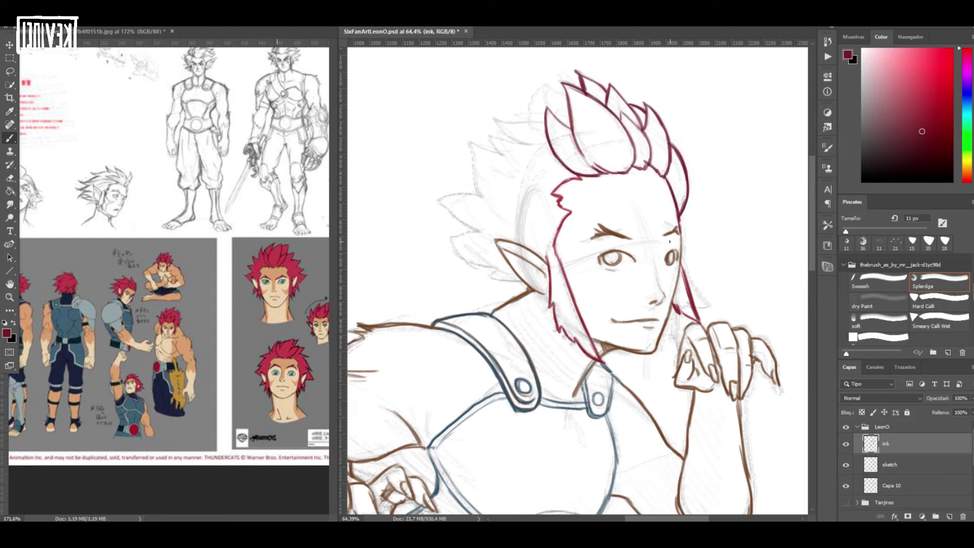
mouse_move(544, 87)
mouse_down()
mouse_move(495, 122)
mouse_move(479, 201)
mouse_move(454, 241)
mouse_move(520, 282)
mouse_up()
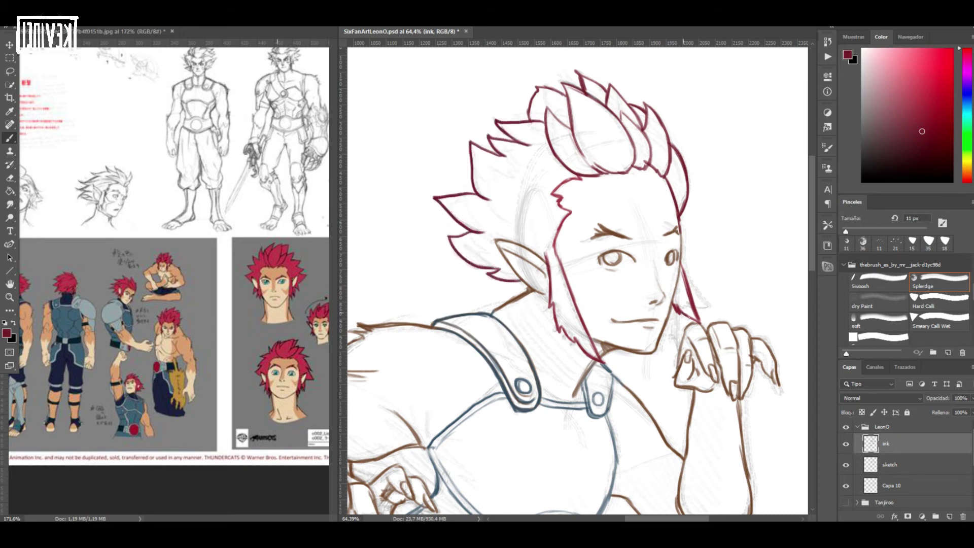
drag(688, 317, 699, 322)
- Re-ink the belt buckle's circle in dark red, undoing the first attempt at its curve
drag(647, 223, 558, 228)
drag(592, 476, 591, 388)
drag(583, 388, 616, 387)
drag(558, 247, 648, 278)
key(ctrl+z)
drag(646, 222, 627, 318)
mouse_move(563, 232)
mouse_down()
mouse_move(622, 327)
mouse_move(641, 304)
mouse_up()
- Sample the eyebrow's dark brown and ink the pupils, the eye contours and a thicker near eyebrow
drag(594, 358, 513, 358)
drag(635, 185, 685, 185)
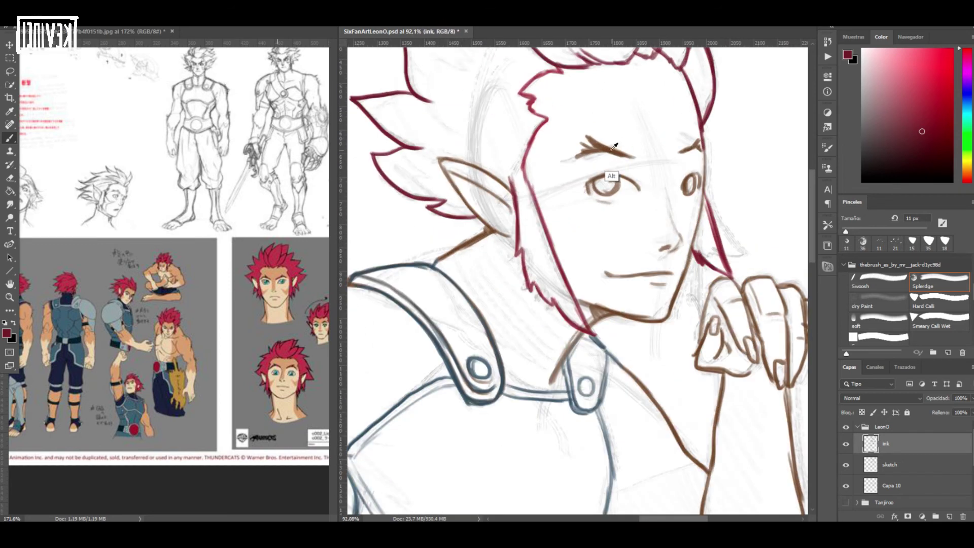
alt+click(613, 146)
mouse_move(587, 185)
mouse_down()
mouse_move(635, 184)
mouse_move(608, 193)
mouse_up()
drag(627, 153, 587, 137)
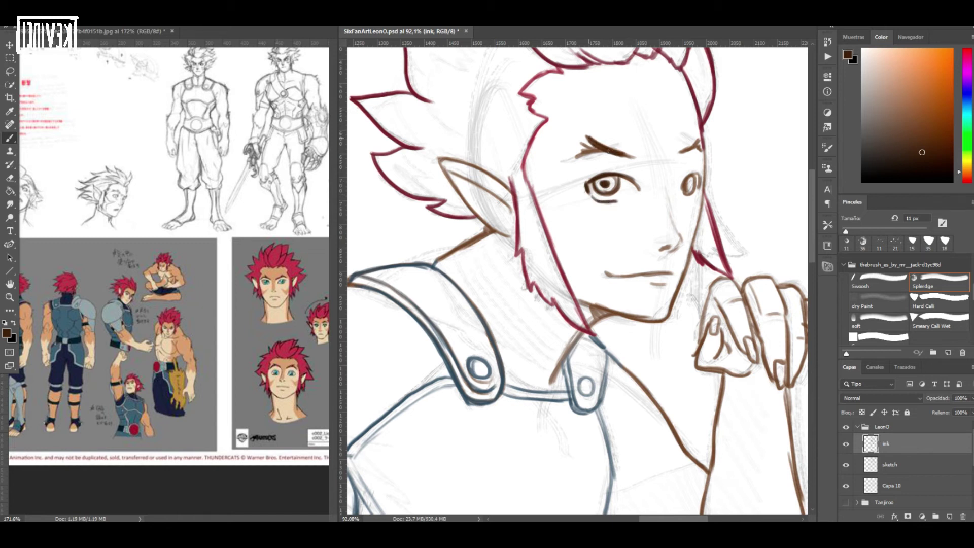
drag(683, 184, 692, 195)
- Redo the darker mouth line in shorter strokes and save the document
drag(605, 274, 672, 273)
key(ctrl+z)
drag(607, 269, 616, 277)
mouse_move(618, 277)
mouse_down()
mouse_move(669, 273)
mouse_move(662, 283)
mouse_up()
scroll(596, 213, down, 5)
scroll(541, 279, up, 2)
key(alt+a)
click(40, 102)
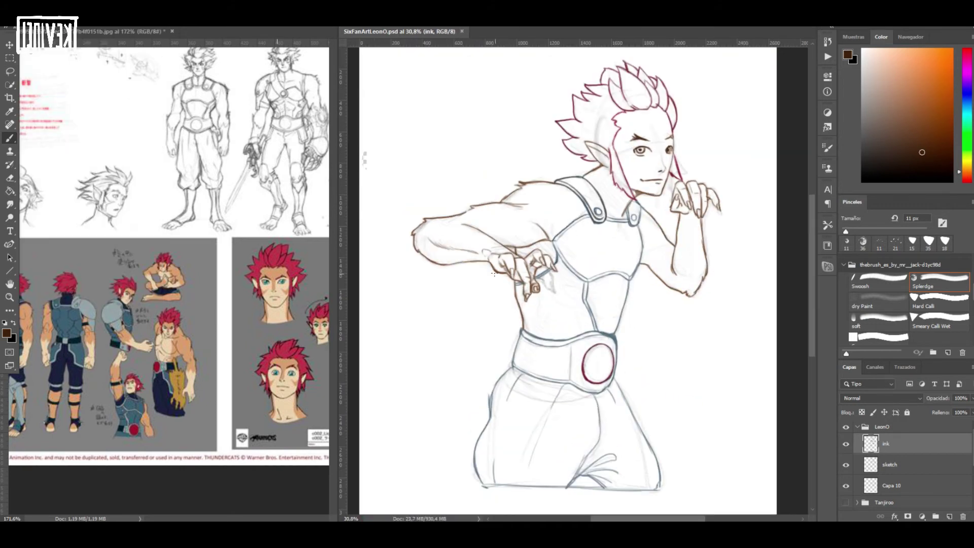
- Hide the sketch and Capa 10 layers, and add a new layer named c1 directly below the ink layer
click(912, 465)
click(846, 464)
click(845, 485)
click(949, 516)
double_click(892, 465)
text(c1)
key(Return)
- Sample the light skin tone from the reference face and fill the face, neck and ear with it
key(g)
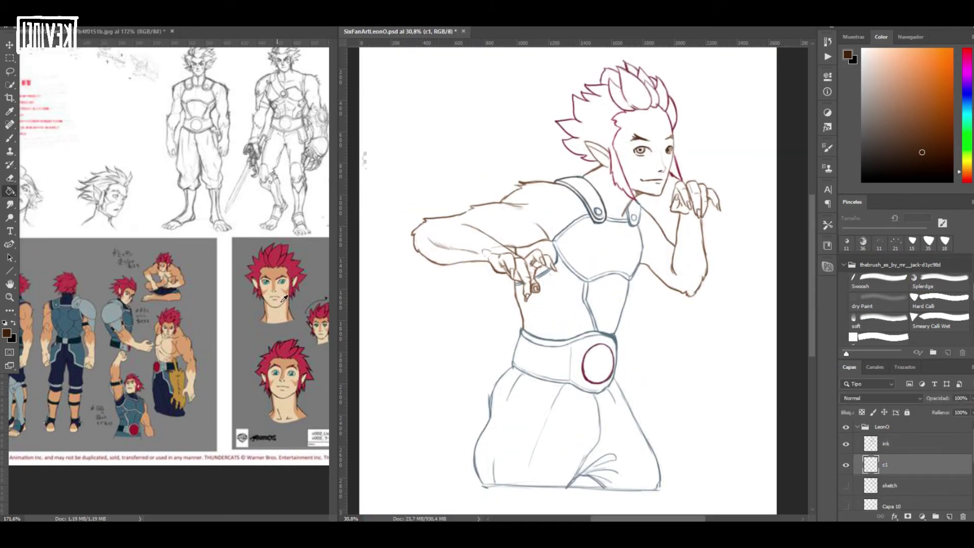
alt+click(277, 271)
click(633, 170)
key(ctrl+z)
click(643, 130)
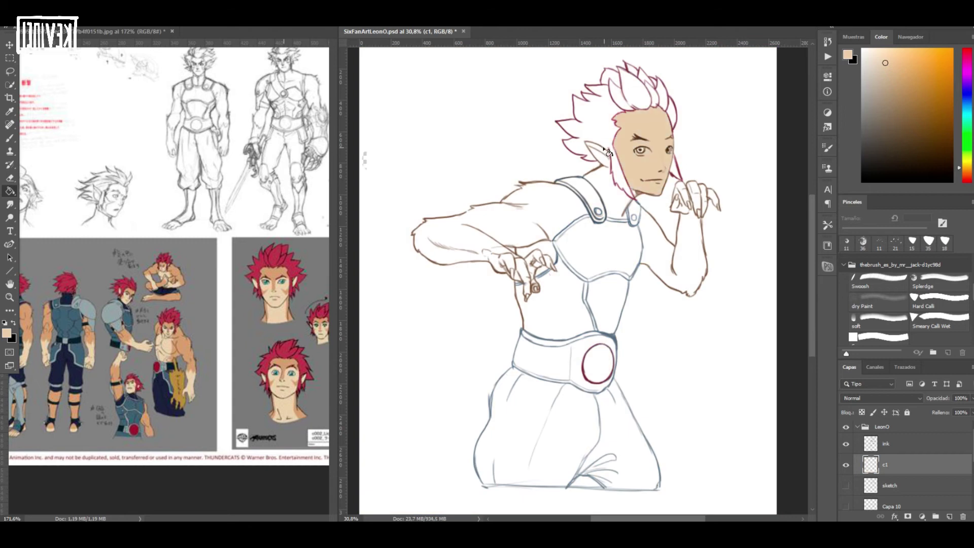
click(606, 154)
- Sample the orange skin tone from the reference and fill the bent arm's upper arm and shoulder
alt+click(274, 269)
scroll(470, 208, up, 3)
key(b)
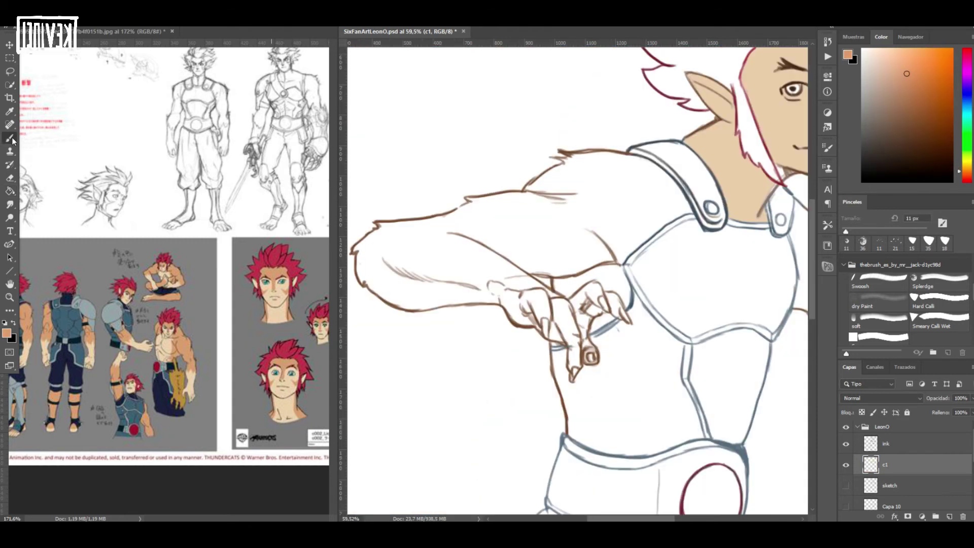
mouse_move(413, 221)
mouse_down()
mouse_move(451, 235)
mouse_move(396, 206)
mouse_up()
click(10, 191)
click(495, 222)
scroll(495, 221, down, 1)
- Paint jagged orange fur edges at both elbows and fill the bent arm's elbow area with orange
click(9, 138)
drag(731, 307, 743, 335)
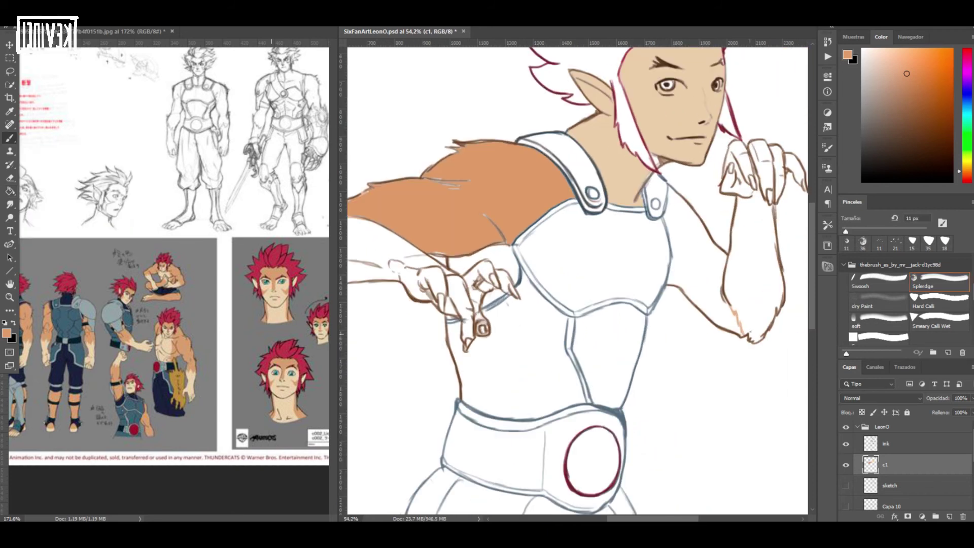
scroll(577, 281, down, 1)
scroll(577, 280, left, 2)
mouse_move(421, 259)
mouse_down()
mouse_move(409, 270)
mouse_move(492, 226)
mouse_up()
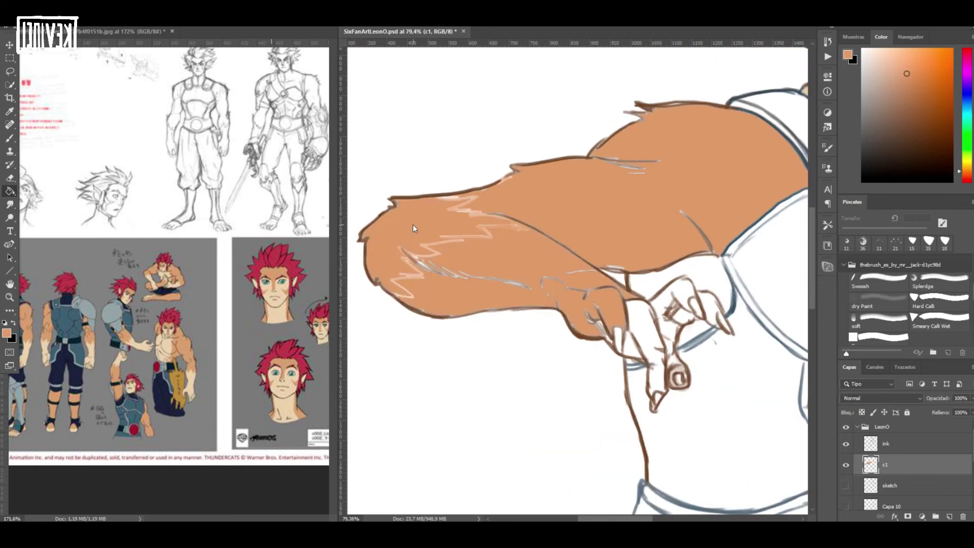
scroll(436, 228, up, 5)
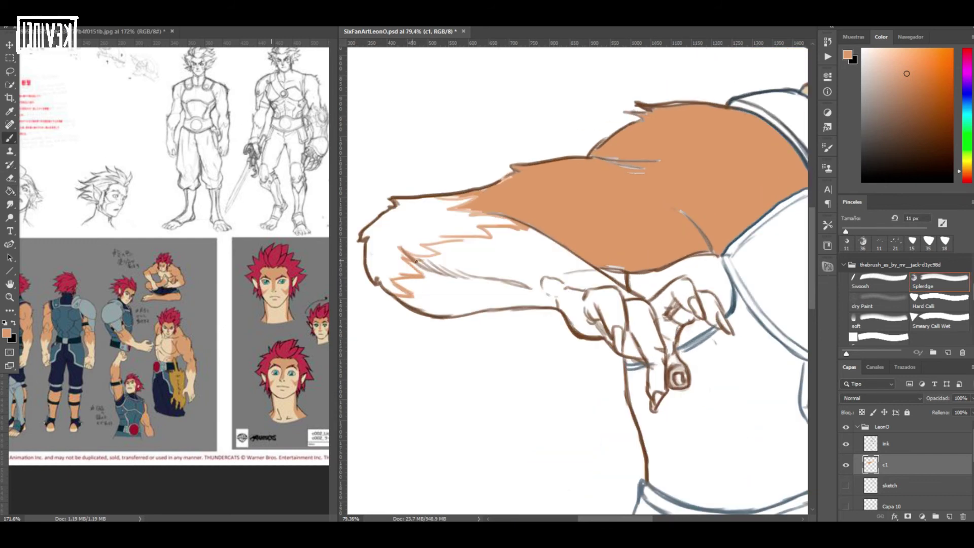
key(g)
click(392, 228)
- Fill the raised arm's upper arm and elbow, plus the area below the bent arm's armpit, with orange
scroll(392, 228, down, 4)
drag(704, 259, 549, 247)
key(b)
mouse_move(665, 287)
mouse_down()
mouse_move(702, 299)
mouse_move(798, 276)
mouse_up()
click(10, 191)
click(634, 264)
click(687, 311)
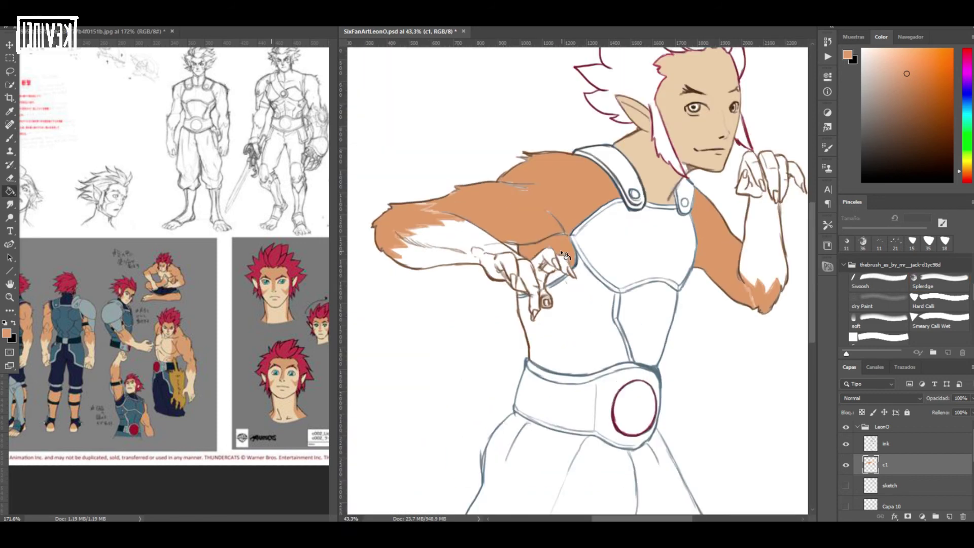
scroll(553, 233, up, 2)
click(558, 228)
click(576, 274)
scroll(575, 319, down, 2)
- Outline the orange markings on the face, ear and neck, and fill the neck's side and the ear's rim
key(b)
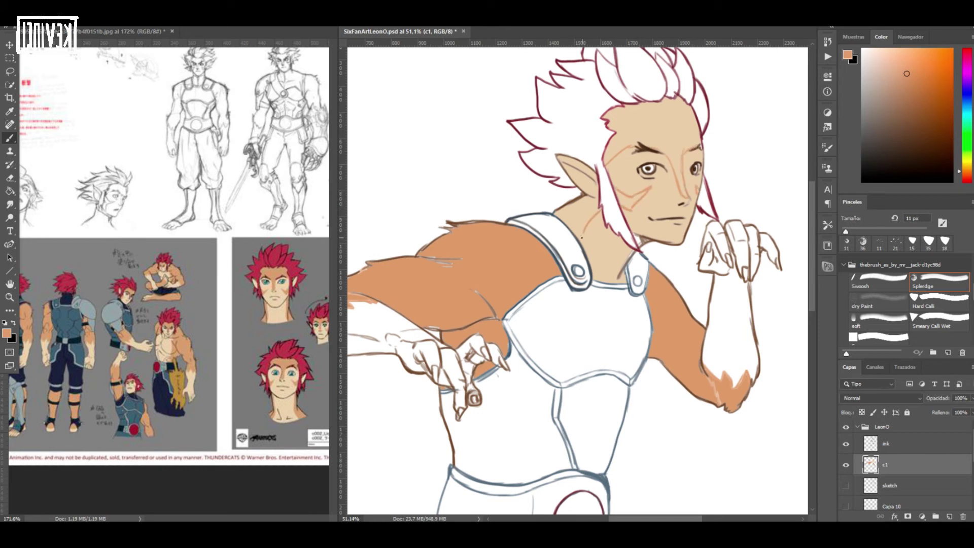
drag(595, 177, 596, 184)
drag(571, 165, 559, 160)
click(10, 192)
click(578, 218)
click(588, 171)
- Close the gap in the cheek marking's outline and fill the forehead and both cheek markings with orange
click(634, 191)
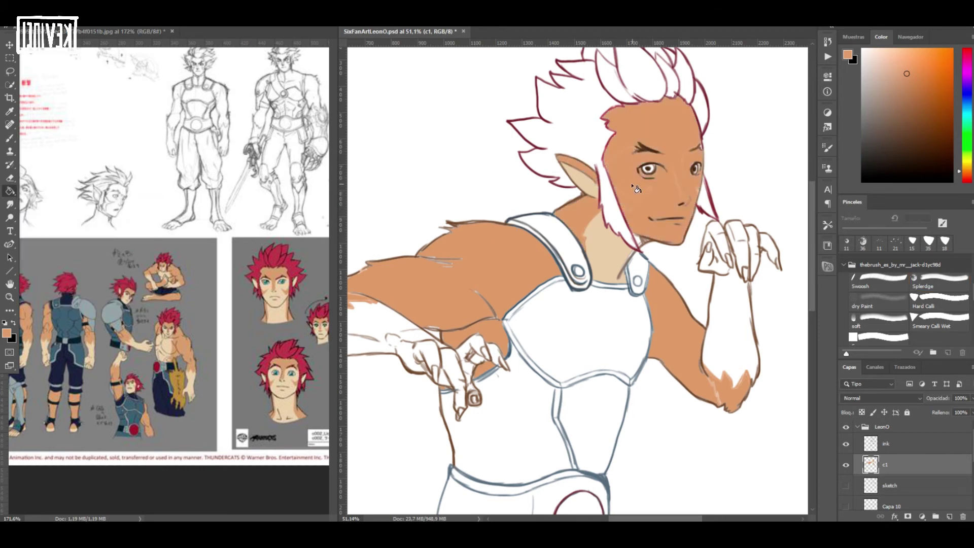
key(ctrl+z)
scroll(682, 140, up, 3)
key(b)
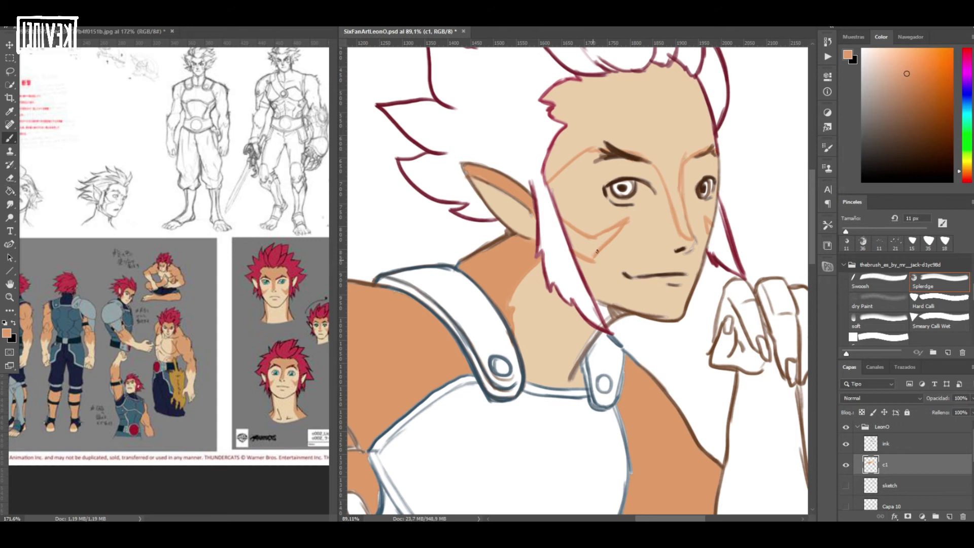
click(10, 191)
click(634, 117)
click(585, 248)
click(709, 228)
scroll(611, 195, down, 4)
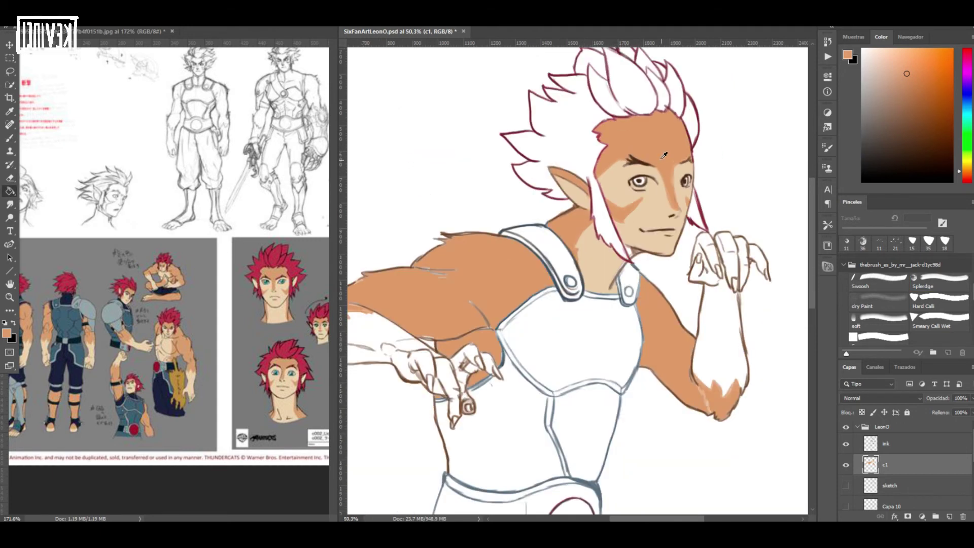
- Sample the light skin tone from the face and fill both forearms, hands and fingers with it
key(ctrl+0)
alt+click(651, 167)
click(506, 256)
click(532, 264)
scroll(554, 250, up, 4)
click(541, 263)
click(562, 264)
click(535, 296)
click(501, 285)
click(780, 252)
scroll(761, 223, down, 4)
scroll(741, 160, up, 3)
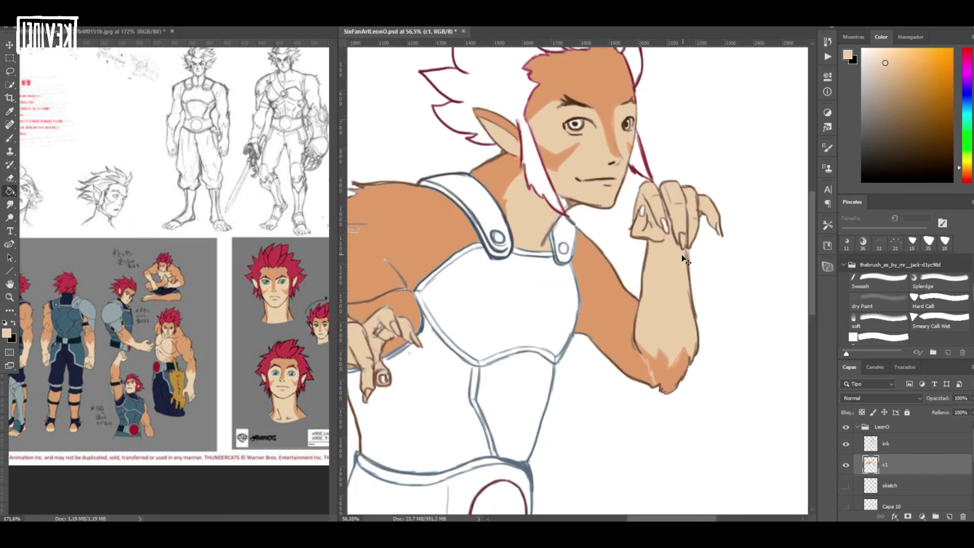
- Sample the crimson of the hair outline and add a new layer named c2 above c1
scroll(682, 255, down, 6)
scroll(639, 195, up, 3)
alt+click(545, 148)
click(949, 516)
double_click(889, 465)
text(c2)
key(Return)
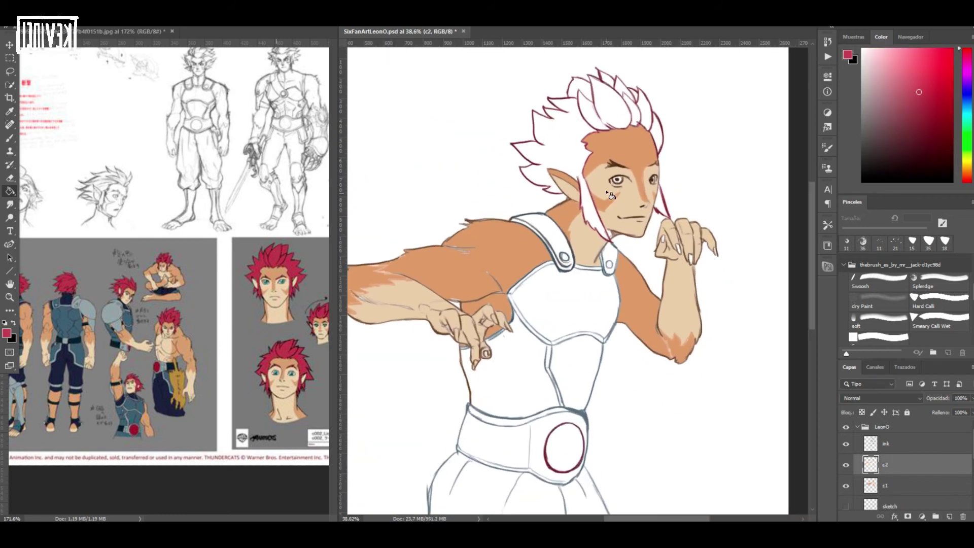
- Fill the hair's crown, back spikes and side locks with crimson on layer c2
click(610, 110)
click(563, 147)
click(588, 108)
click(606, 78)
click(634, 109)
click(648, 122)
click(658, 199)
- Add a new layer named c3 and sample the armour's blue from the reference sheet
drag(569, 393, 613, 300)
click(948, 515)
double_click(890, 466)
text(c3)
key(Return)
drag(235, 518, 213, 518)
alt+click(88, 312)
click(598, 218)
click(611, 269)
key(ctrl+z)
key(ctrl+z)
- Adjust the colour to a muted blue and fill the breastplate, shoulder straps and lower torso armour with it
click(891, 116)
click(637, 197)
click(891, 108)
click(608, 213)
click(539, 271)
click(610, 249)
click(588, 144)
click(653, 167)
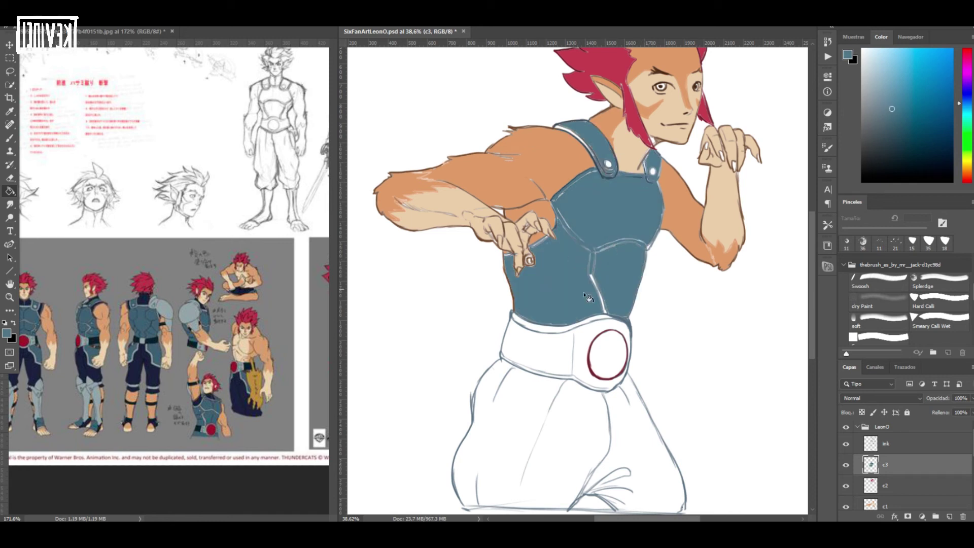
- Fill the belt with grey-green and its round buckle with red, both sampled from the reference sheet
alt+click(167, 307)
click(548, 350)
click(558, 328)
alt+click(76, 340)
click(607, 355)
- Close the trousers' lower outline, fill them with navy sampled from the reference, and colour the irises bright green
alt+click(96, 373)
click(541, 421)
key(ctrl+z)
scroll(576, 420, up, 1)
click(10, 139)
drag(633, 508, 702, 504)
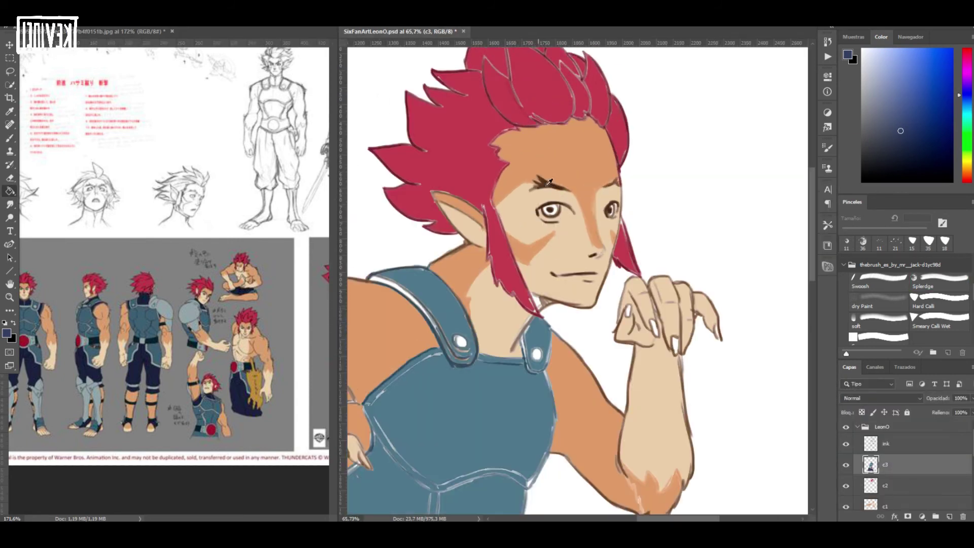
click(963, 141)
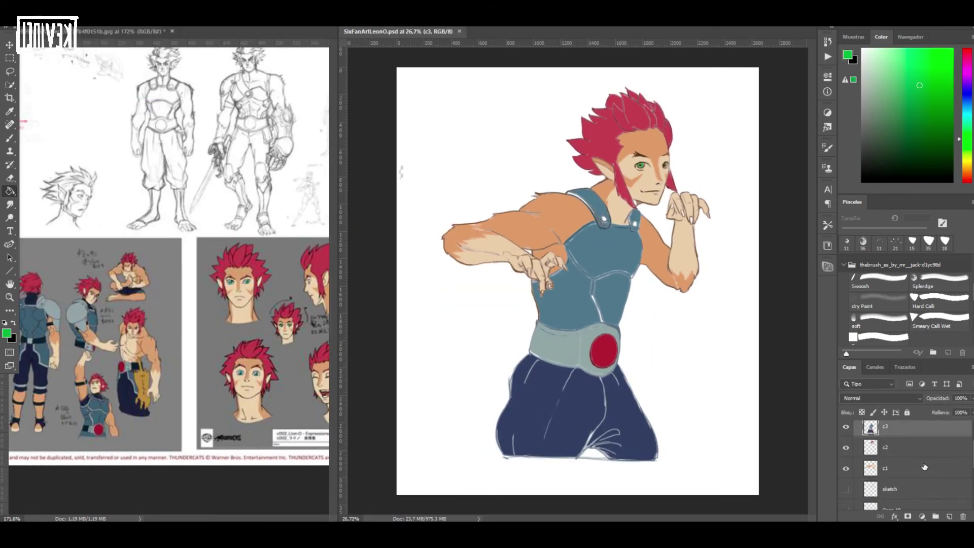
- On layer c1, paint over the unfilled gaps on the neck and raised forearm with the light skin tone
click(924, 467)
scroll(684, 144, up, 5)
alt+click(565, 242)
key(b)
click(567, 281)
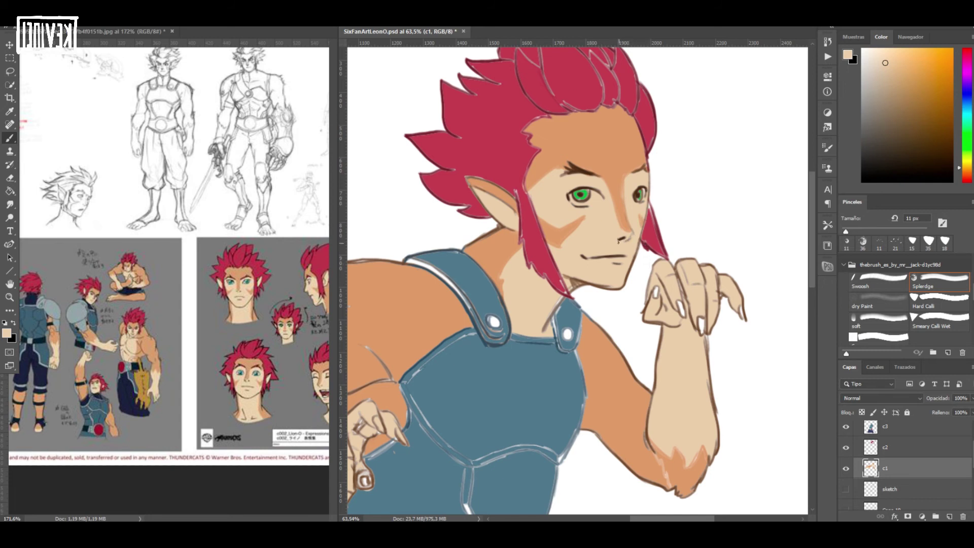
click(697, 291)
- Touch up the unfilled edges of the raised elbow, hairline and bent arm with orange, using a 15 px brush
alt+click(668, 480)
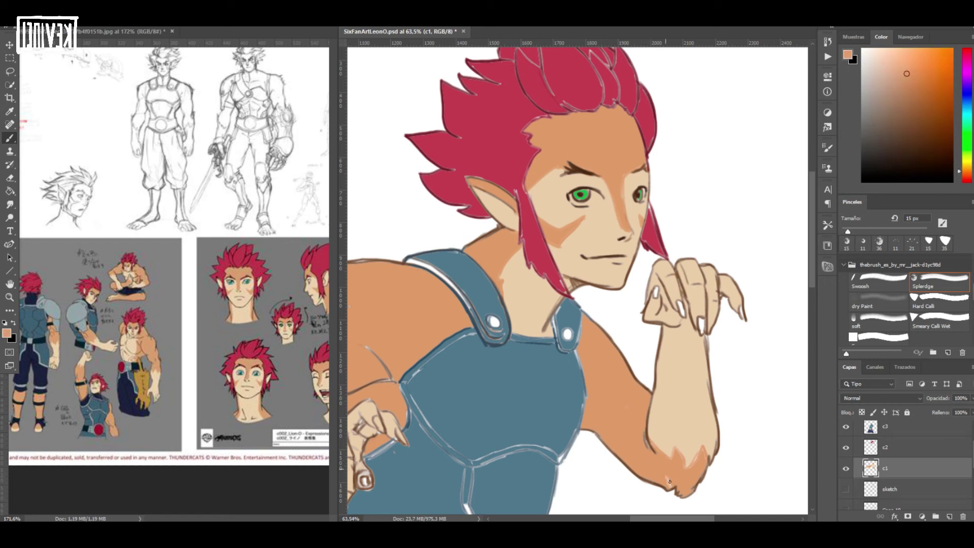
drag(529, 127, 524, 198)
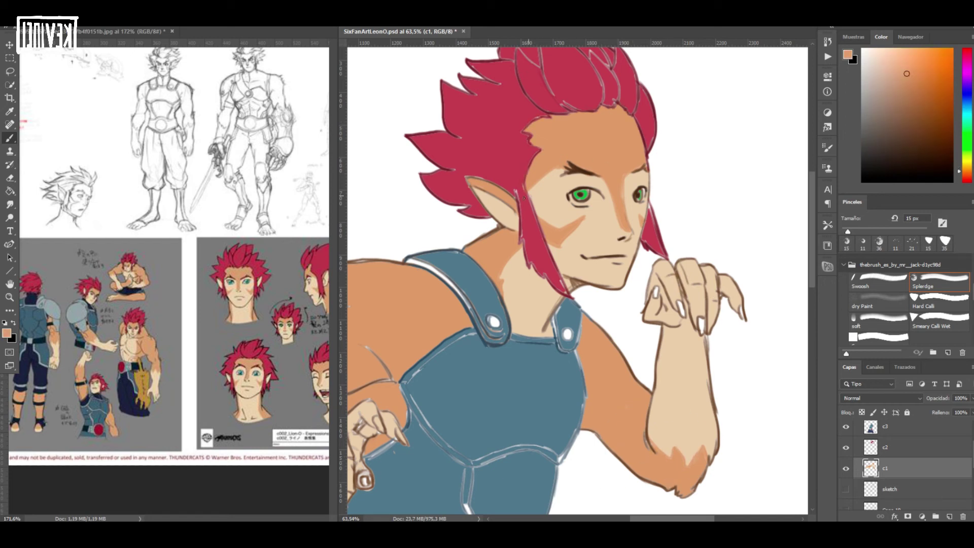
scroll(639, 217, down, 1)
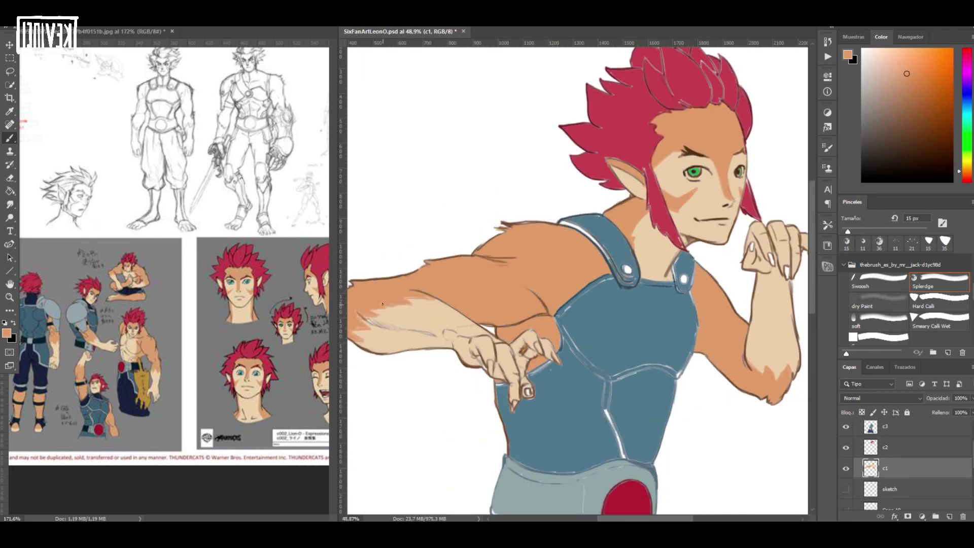
scroll(646, 250, up, 2)
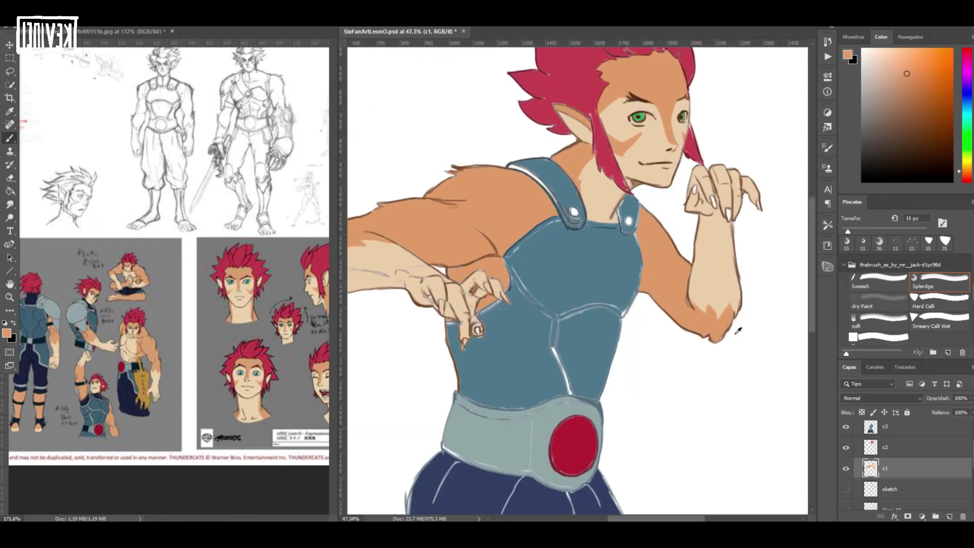
- Sample the light skin tone and paint over the gaps in the bent arm's forearm and hand
alt+click(699, 256)
scroll(557, 266, left, 3)
drag(459, 259, 522, 273)
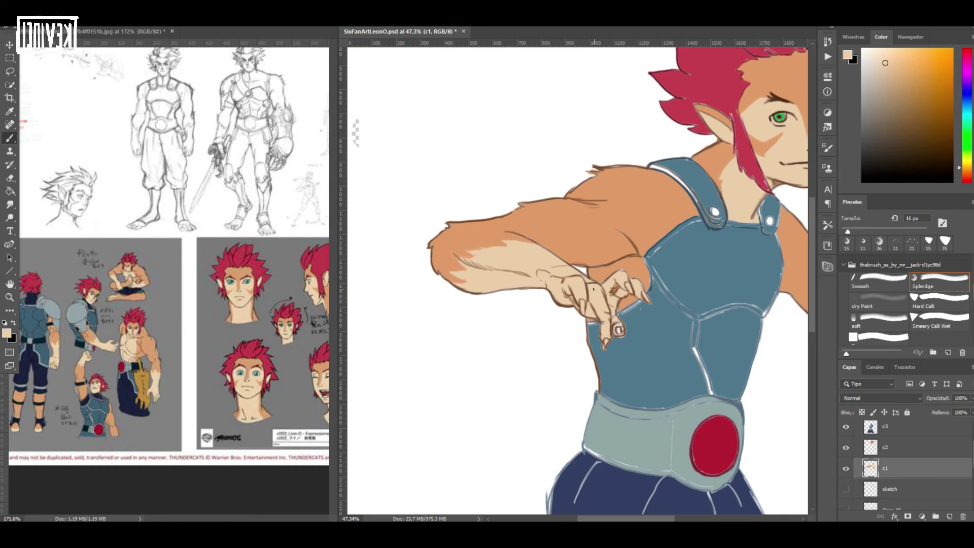
alt+click(597, 303)
scroll(616, 327, up, 4)
- Paint the bent arm's fingernails white and touch up the raised hand with the light skin tone
alt+click(467, 290)
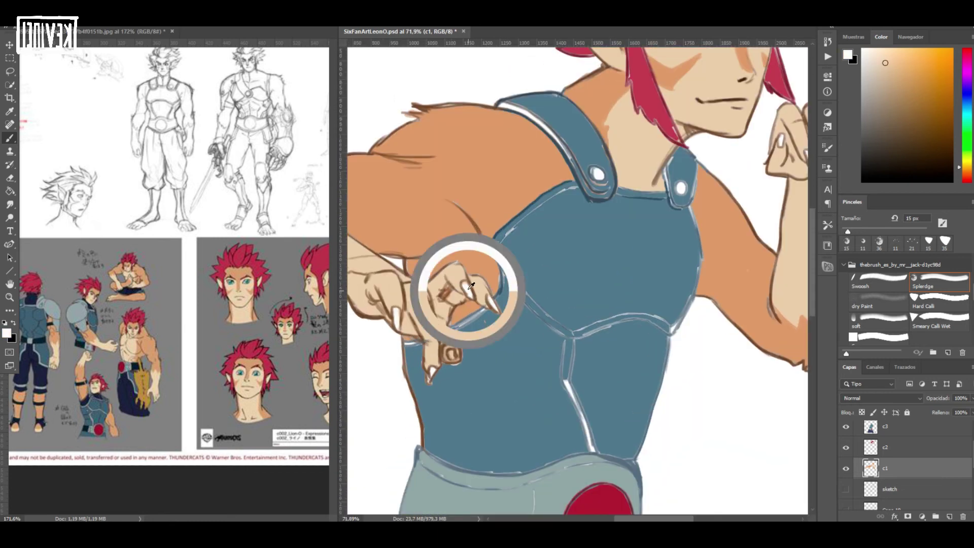
scroll(611, 277, up, 2)
scroll(770, 197, up, 3)
scroll(712, 206, up, 1)
alt+click(724, 205)
drag(655, 151, 647, 203)
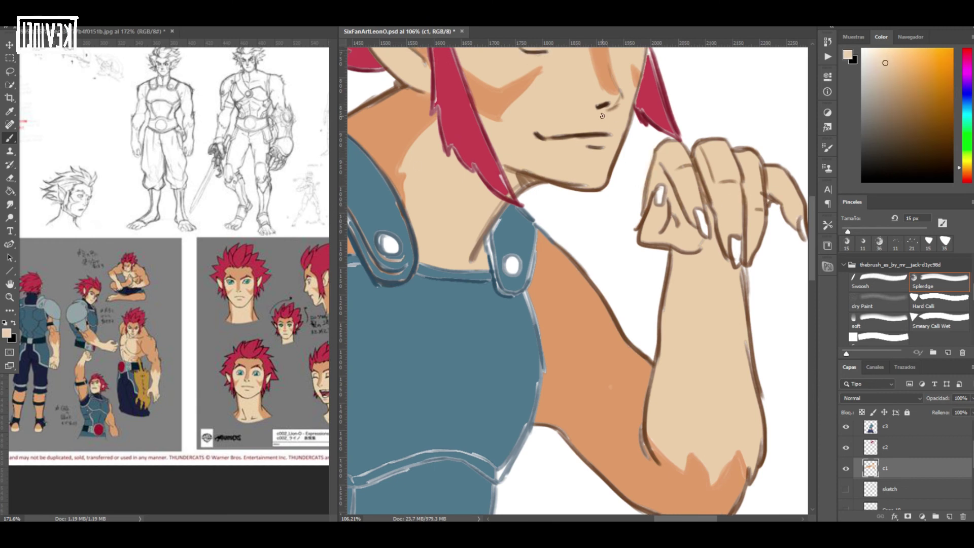
- On layer c2, paint crimson over the unfilled gaps along the hair's crown tufts and back spikes
scroll(602, 116, down, 8)
click(885, 446)
scroll(651, 73, up, 8)
alt+click(638, 103)
mouse_move(575, 93)
mouse_down()
mouse_move(588, 160)
mouse_move(648, 134)
mouse_up()
mouse_move(595, 76)
mouse_down()
mouse_move(603, 100)
mouse_move(630, 114)
mouse_up()
mouse_move(651, 124)
mouse_down()
mouse_move(679, 151)
mouse_move(683, 133)
mouse_up()
mouse_move(685, 113)
mouse_down()
mouse_move(718, 187)
mouse_move(711, 203)
mouse_move(731, 264)
mouse_up()
drag(710, 210, 723, 234)
drag(687, 198, 665, 136)
mouse_move(669, 188)
mouse_down()
mouse_move(652, 144)
mouse_move(588, 168)
mouse_move(550, 122)
mouse_move(529, 139)
mouse_up()
mouse_move(495, 188)
mouse_down()
mouse_move(464, 181)
mouse_move(473, 244)
mouse_up()
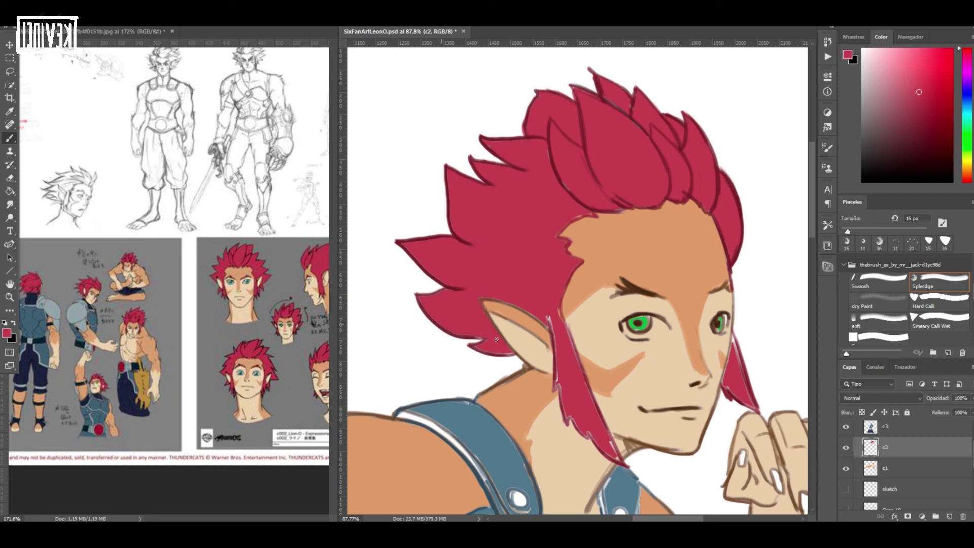
- Fill the remaining crimson gaps in the hair around the ear, the hairline and both side locks
drag(524, 306, 578, 214)
mouse_move(558, 358)
mouse_down()
mouse_move(588, 439)
mouse_move(585, 404)
mouse_up()
drag(727, 388, 754, 410)
scroll(540, 322, down, 4)
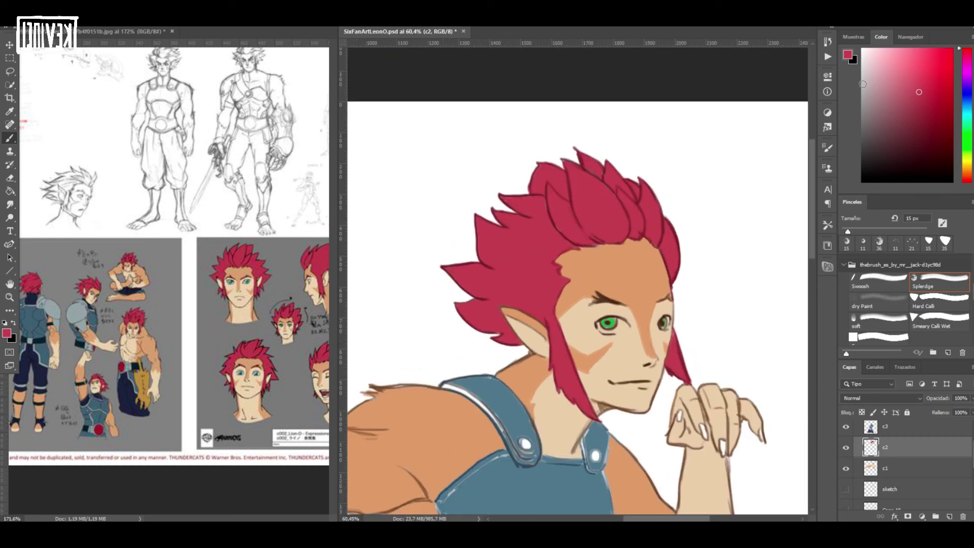
- On layer c3, paint the eye whites white and recolour the irises with a light green
click(898, 432)
alt+click(703, 297)
drag(598, 326, 617, 330)
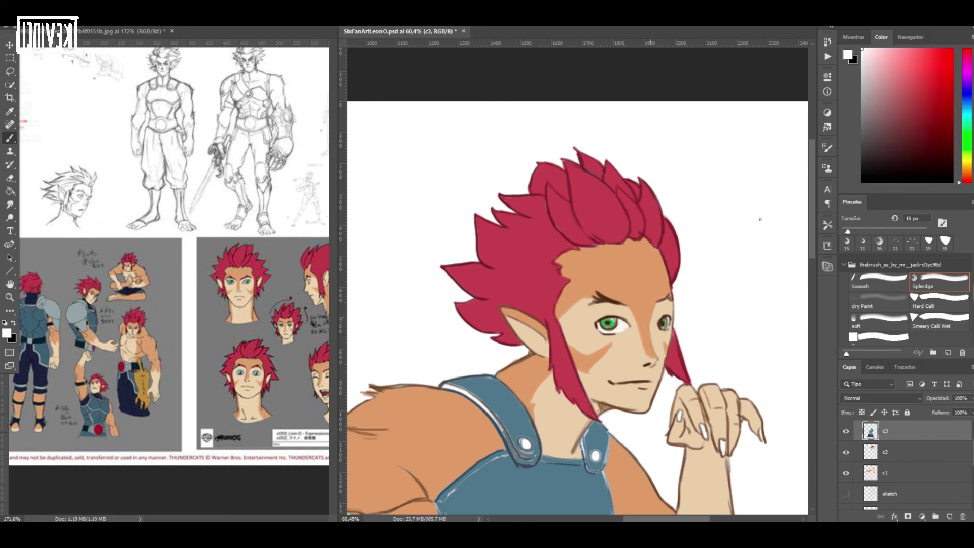
alt+click(607, 319)
scroll(562, 260, down, 3)
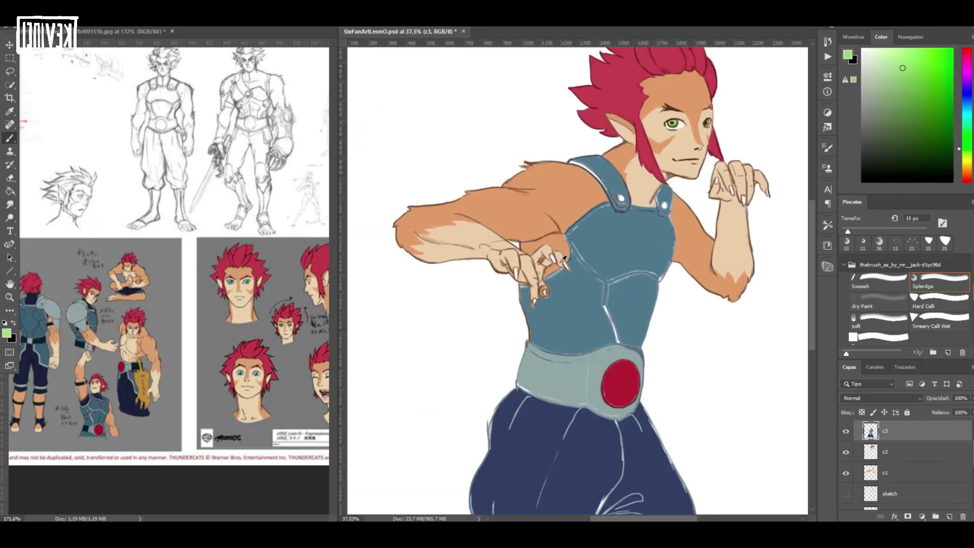
- Paint over the white gaps in the straps, breastplate and lower torso armour with its blue, using a 29 px brush
alt+click(637, 257)
key(bracketright)
key(bracketright)
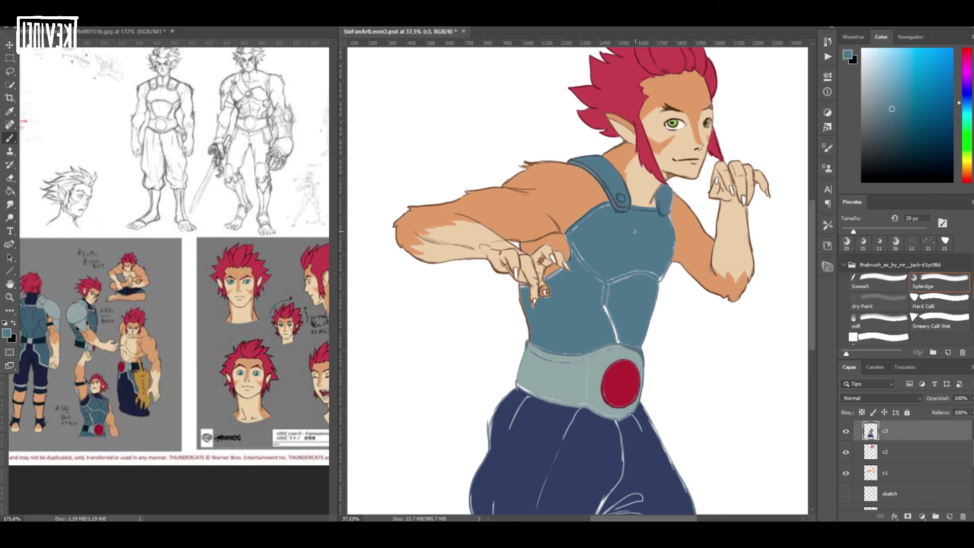
mouse_move(574, 232)
mouse_down()
mouse_move(572, 265)
mouse_move(605, 280)
mouse_move(660, 275)
mouse_up()
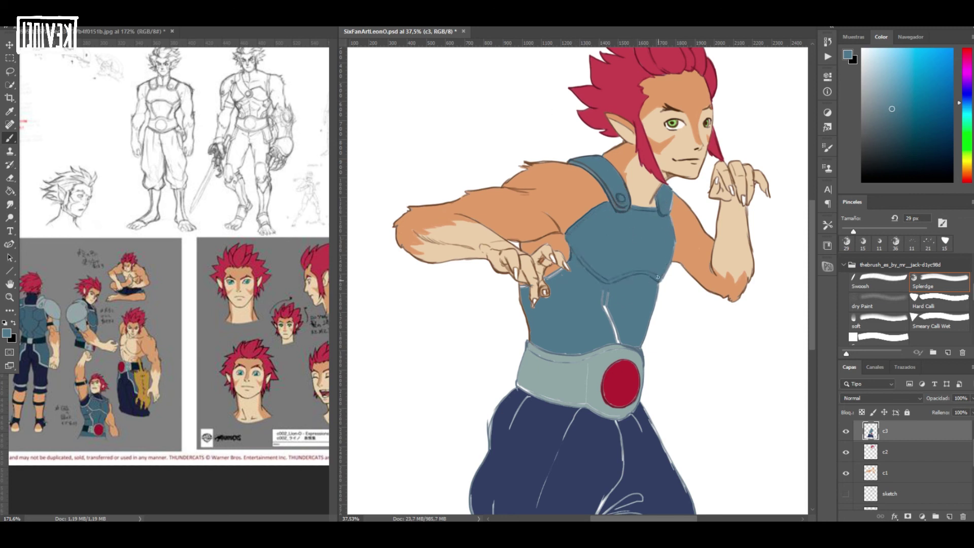
drag(607, 293, 619, 340)
- Cover the gaps in the belt with grey-green and those along the trousers' fold lines with navy
alt+click(566, 364)
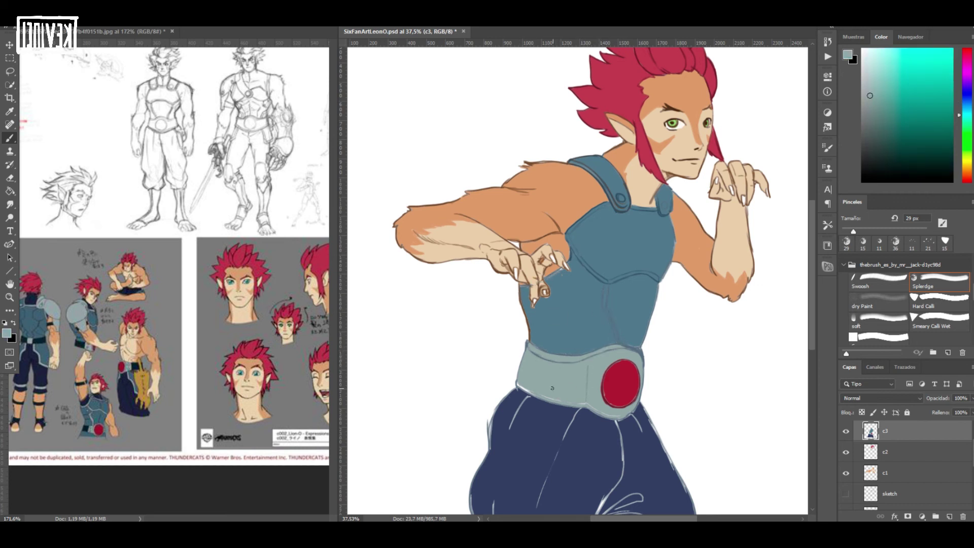
scroll(639, 404, down, 2)
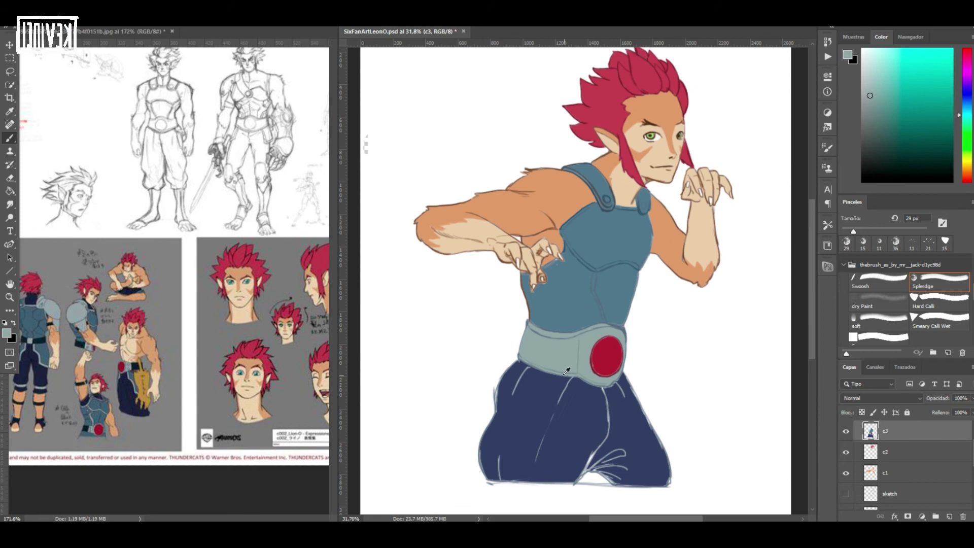
alt+click(525, 375)
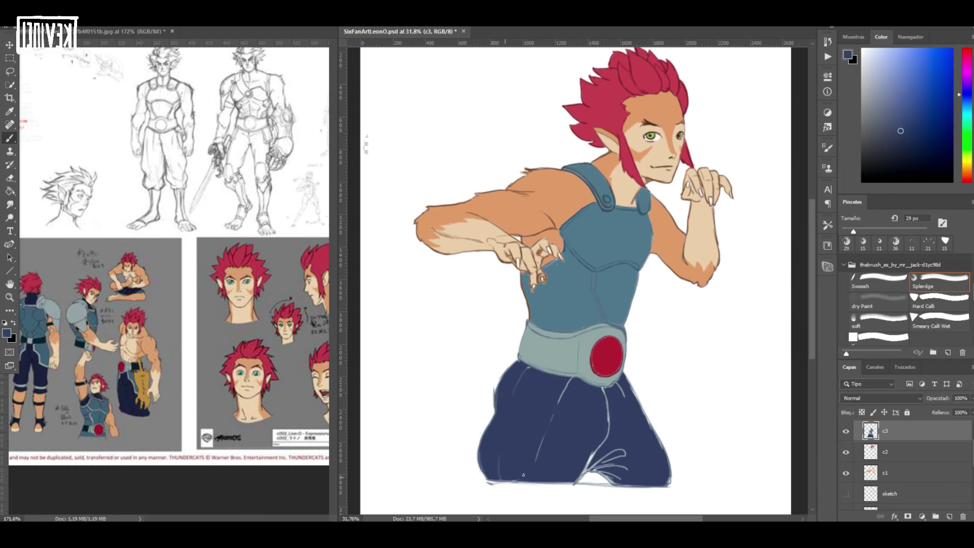
mouse_move(625, 389)
mouse_down()
mouse_move(661, 451)
mouse_move(659, 483)
mouse_move(588, 467)
mouse_up()
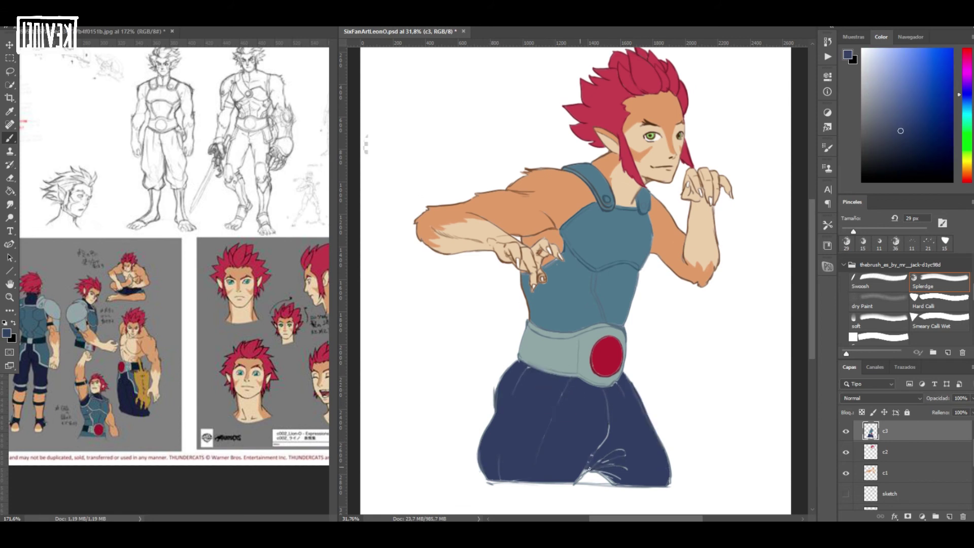
scroll(584, 463, down, 3)
scroll(522, 387, up, 2)
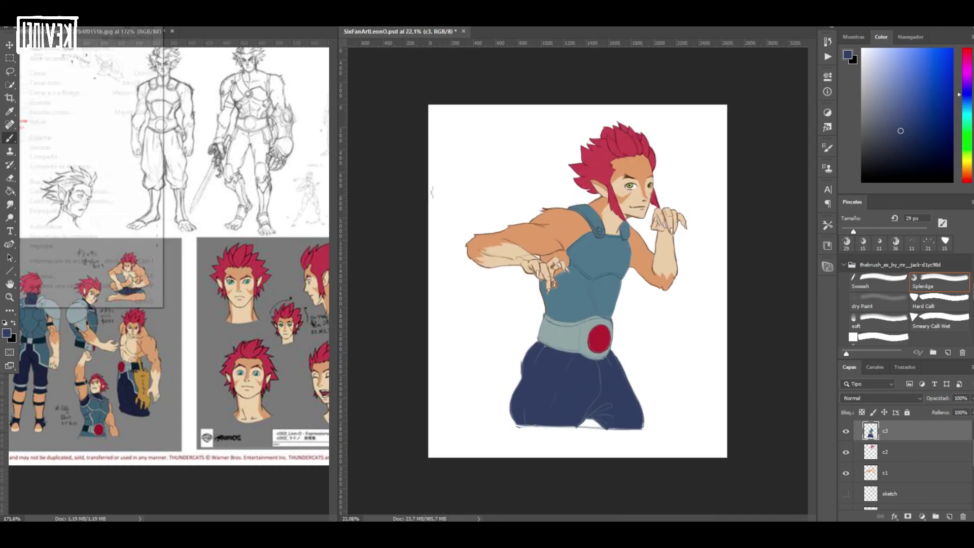
- Add a layer clipped to c1 and shade the skin from the upper left with deeper orange gradients
click(852, 474)
click(949, 516)
key(ctrl+alt+g)
key(g)
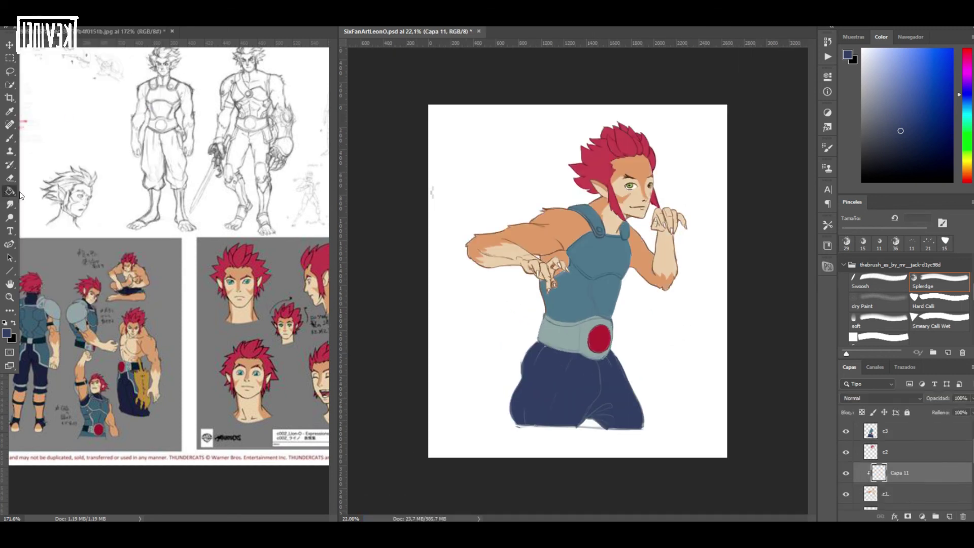
alt+click(560, 223)
drag(485, 155, 524, 191)
drag(524, 165, 551, 211)
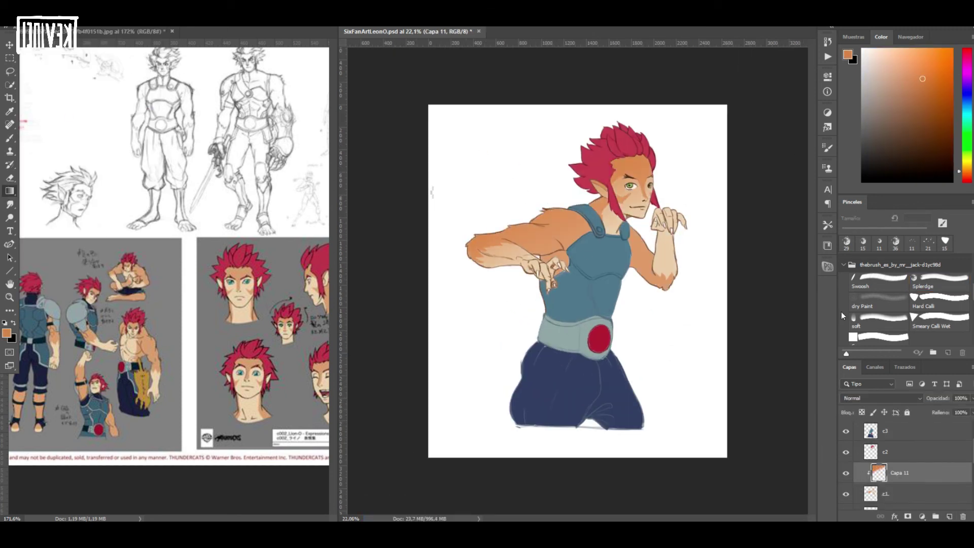
- Add a layer clipped to c2 and shade the hair with dark crimson and lighter pink gradients
click(904, 452)
key(ctrl+alt+shift+n)
key(ctrl+alt+g)
alt+click(636, 141)
drag(573, 196, 641, 178)
key(ctrl+z)
click(928, 102)
click(916, 65)
- Save the document and add a new layer clipped to c3
click(887, 430)
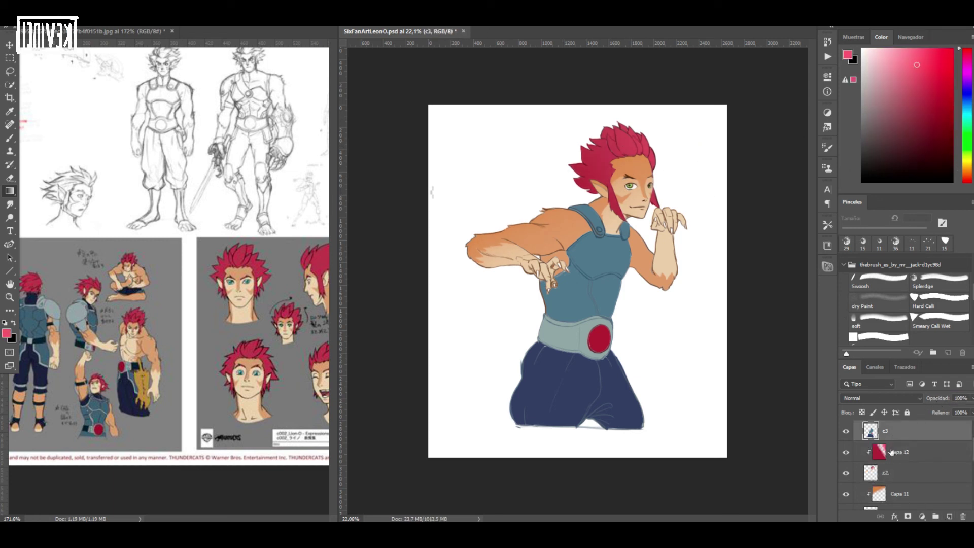
click(29, 21)
click(43, 106)
click(948, 515)
key(ctrl+alt+g)
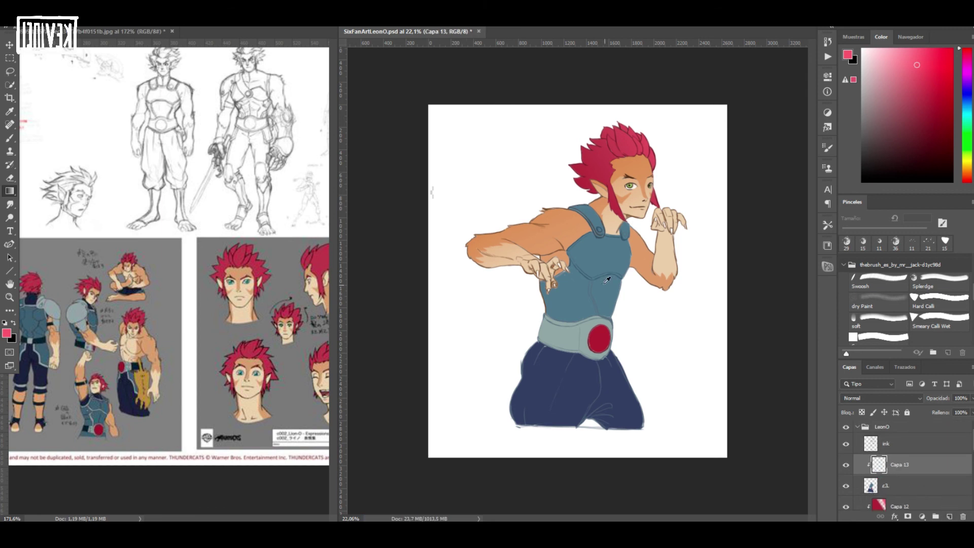
- Shade the armour with a teal gradient and the trousers with a darker navy gradient, and select the ink layer
alt+click(599, 259)
click(916, 116)
drag(527, 277, 637, 272)
key(ctrl+z)
alt+click(621, 398)
drag(656, 450, 616, 400)
key(alt+bracketright)
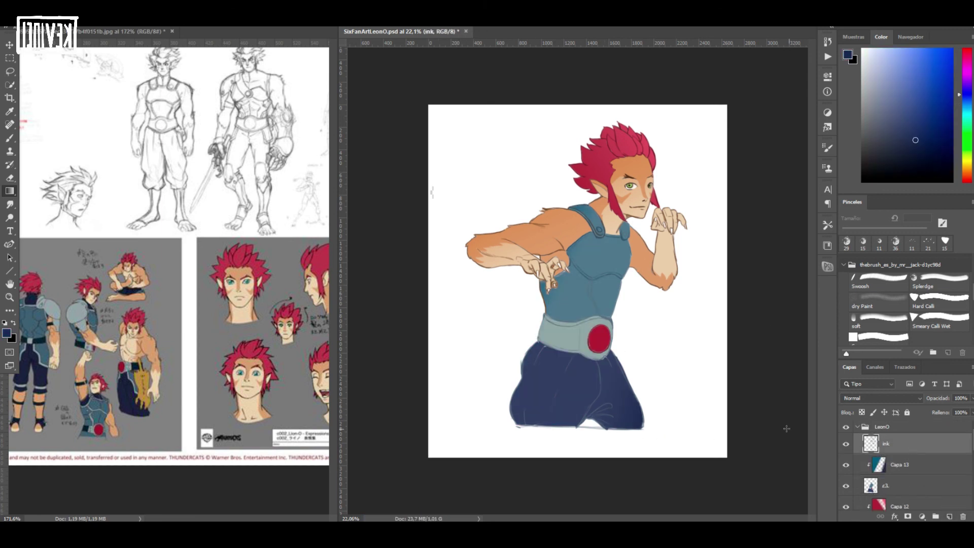
- Add a new layer clipped to the ink layer
click(948, 515)
alt+click(883, 452)
click(934, 156)
drag(576, 451, 584, 335)
key(ctrl+z)
drag(528, 446, 626, 315)
key(ctrl+z)
- Darken the ink lines with a black gradient fading upward from the figure's bottom, at about 72% layer opacity
click(945, 174)
drag(583, 451, 627, 155)
scroll(578, 281, up, 1)
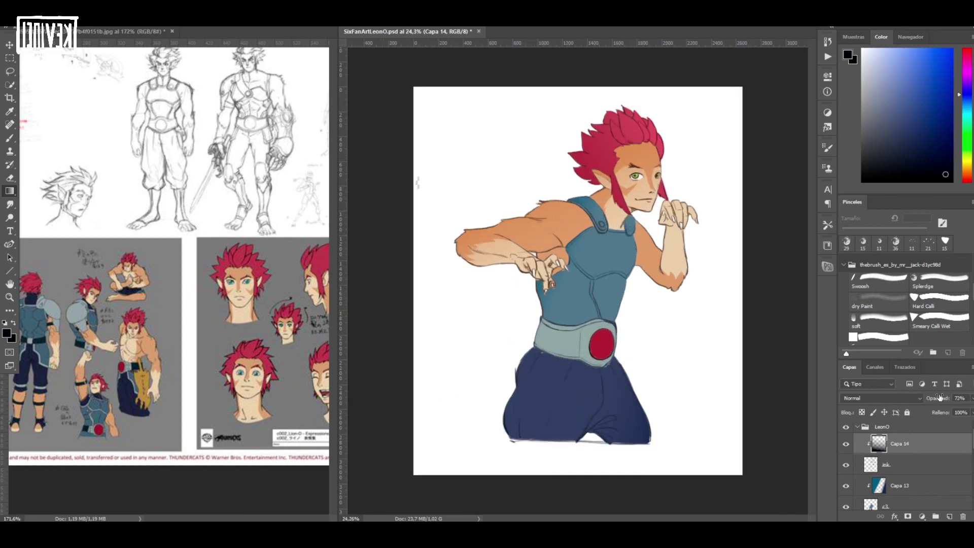
- Duplicate the ink layer and lower the copy's opacity to 69%
click(915, 469)
key(ctrl+j)
drag(943, 402, 917, 401)
scroll(578, 280, down, 2)
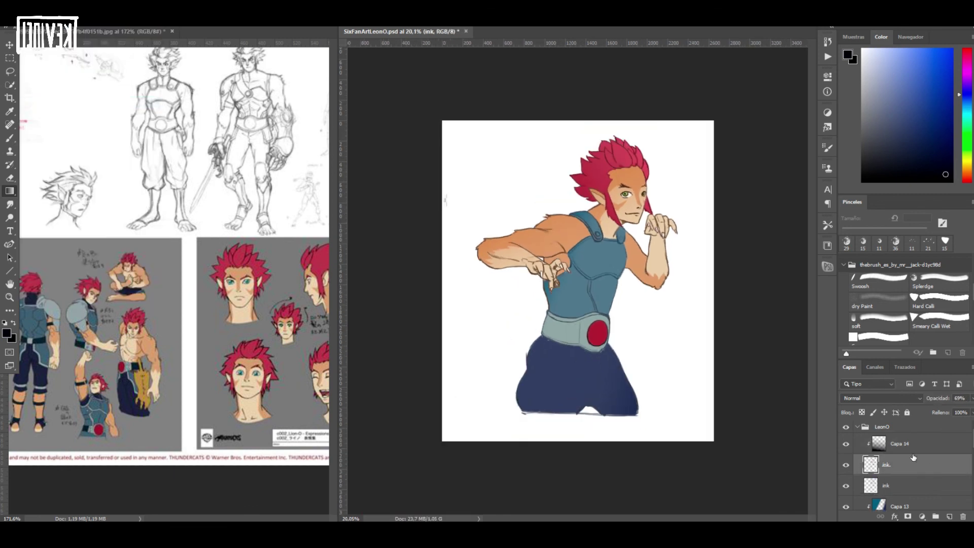
- Group all the flat colour layers with their clipped shading layers and name the group "color"
click(912, 495)
scroll(910, 461, down, 3)
shift+click(908, 462)
key(ctrl+g)
double_click(898, 478)
text(color)
key(Return)
- Add a layer named "sombra" clipped to the color group and set its blend mode to Multiply (Multiplicar)
key(ctrl+shift+alt+n)
key(ctrl+alt+g)
double_click(898, 483)
text(sombra)
click(882, 398)
click(859, 305)
- Paint light grey shadows with the Hard Calli brush along the belt's left side and under the left forearm
click(940, 294)
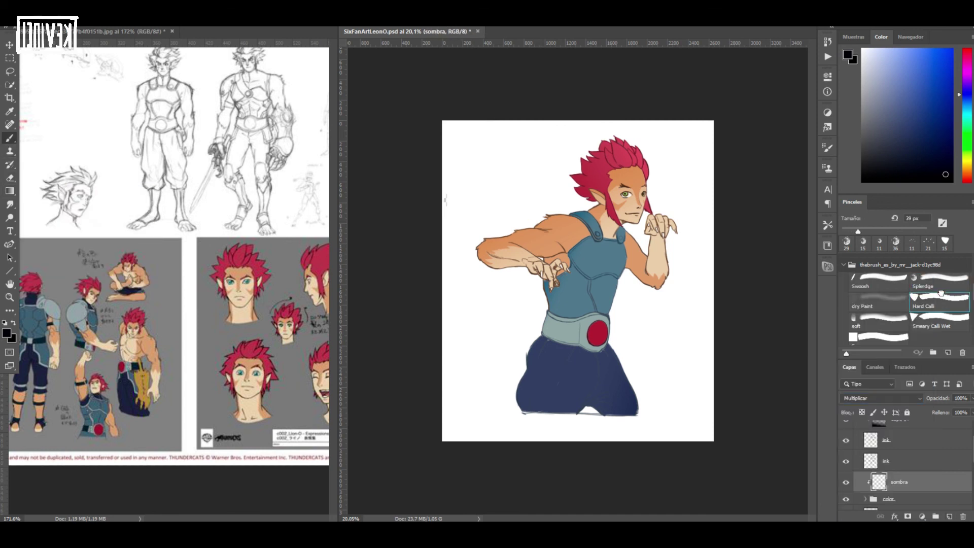
key(x)
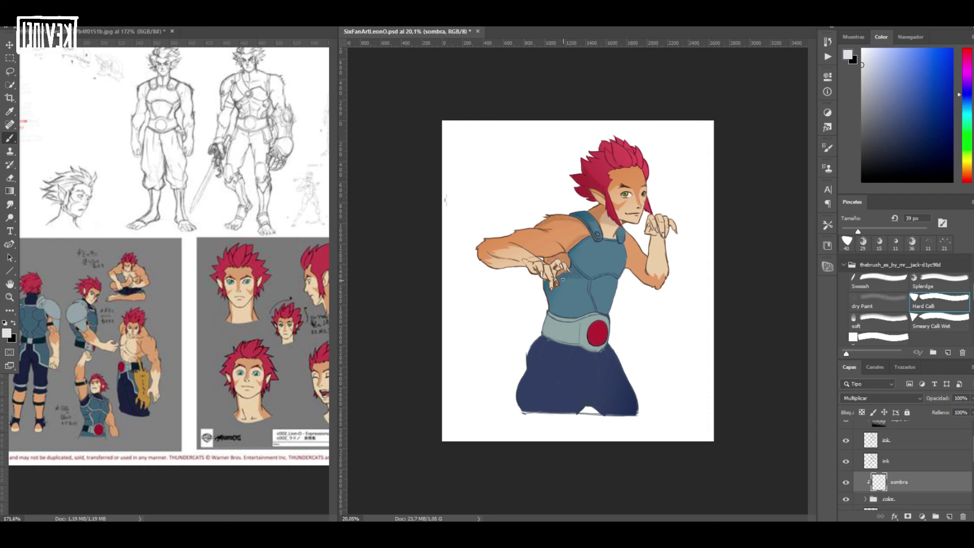
drag(562, 321, 549, 340)
drag(482, 252, 537, 273)
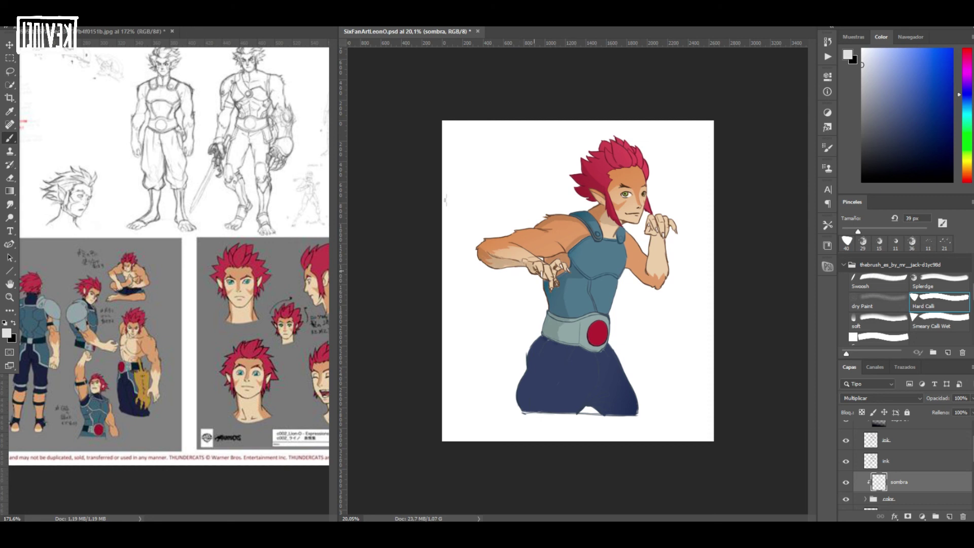